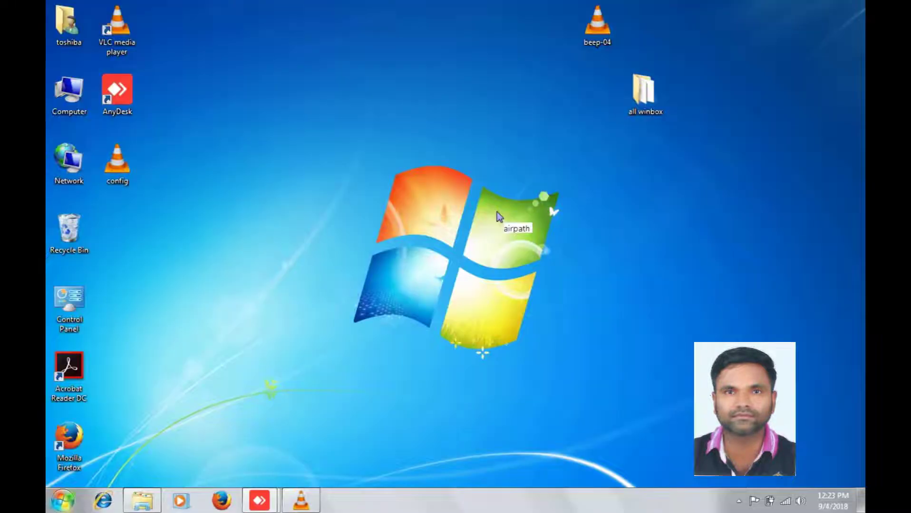
# Search the computer for winbox and run winbox.2.2.15, accepting the unverified publisher
pyautogui.press('super')
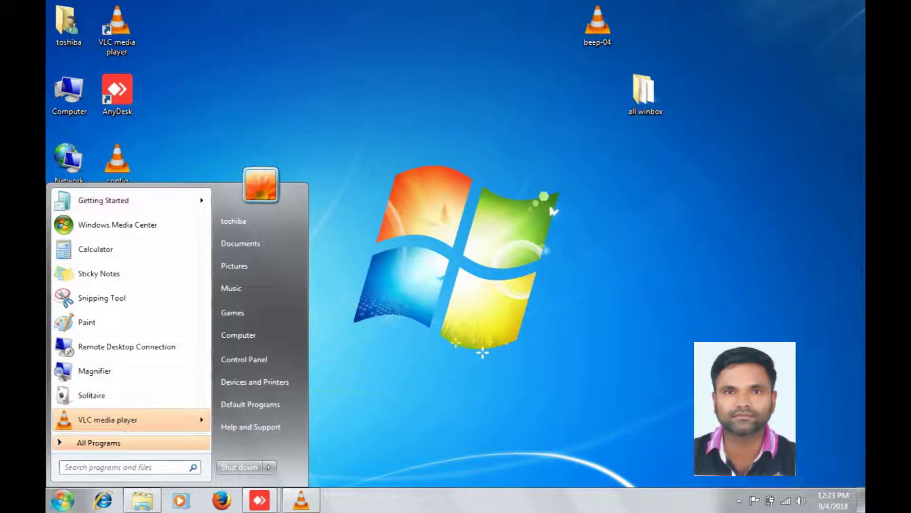
pyautogui.click(123, 468)
pyautogui.write('win')
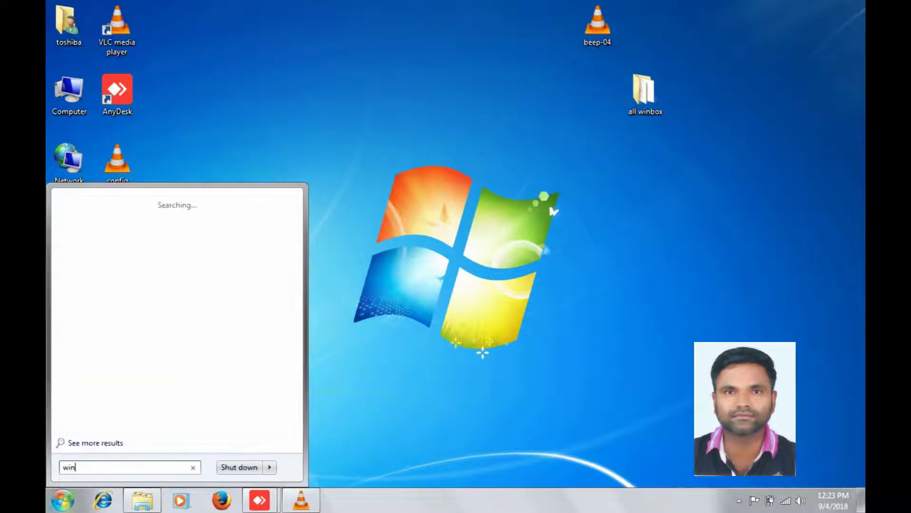
pyautogui.write('box')
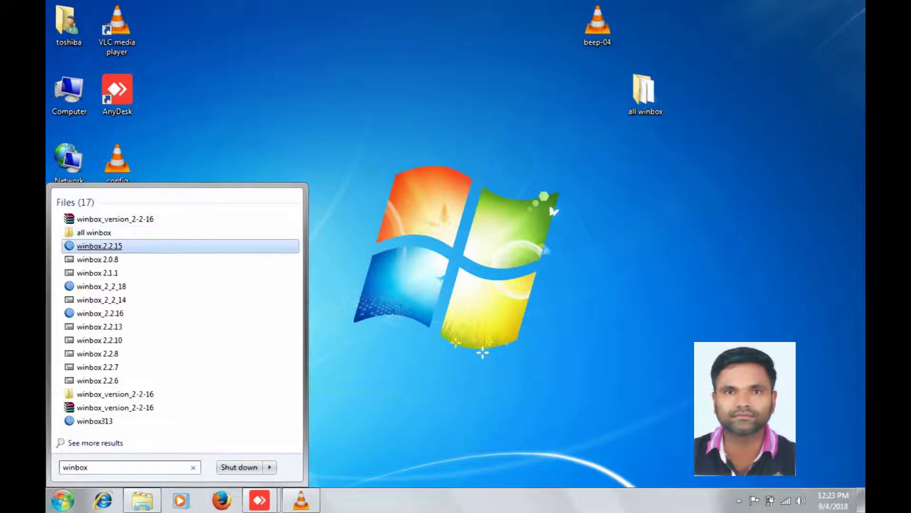
pyautogui.click(99, 246)
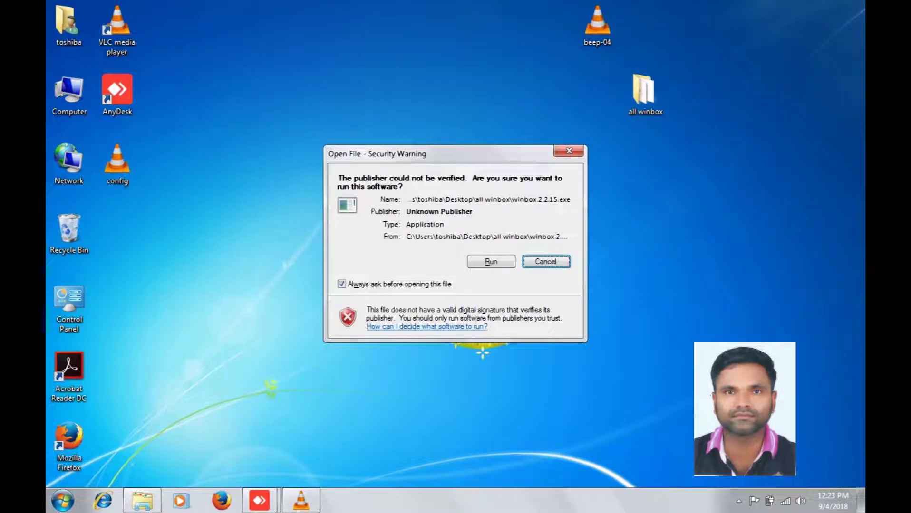
pyautogui.click(491, 262)
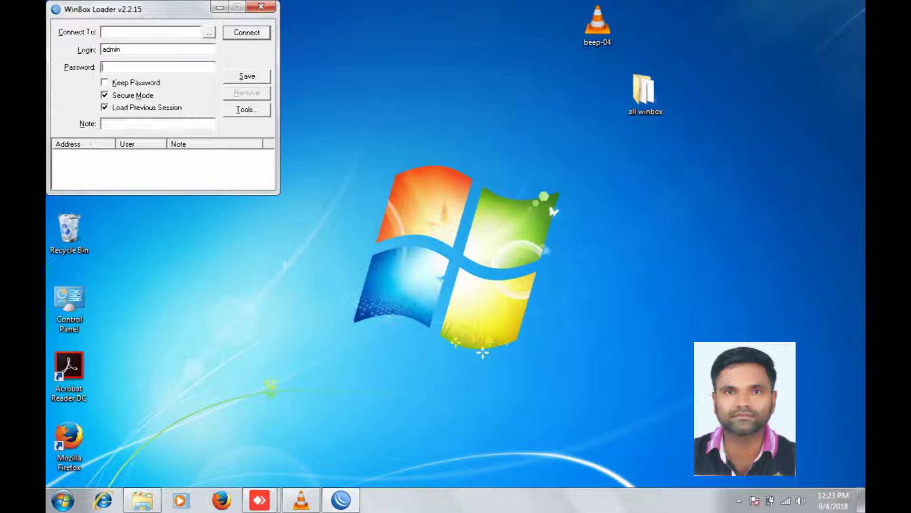
# Scan for nearby routers and allow winbox.2.2.15 through Windows Firewall on public networks
pyautogui.click(209, 32)
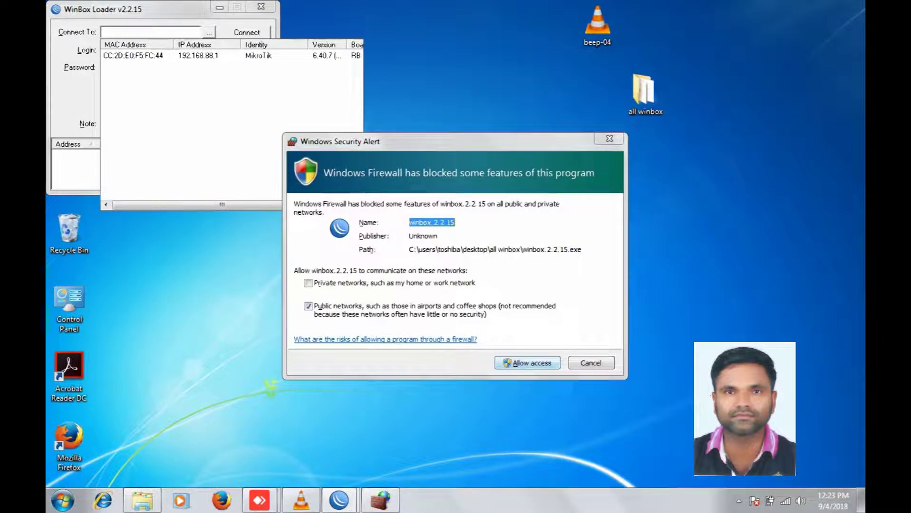
pyautogui.click(527, 364)
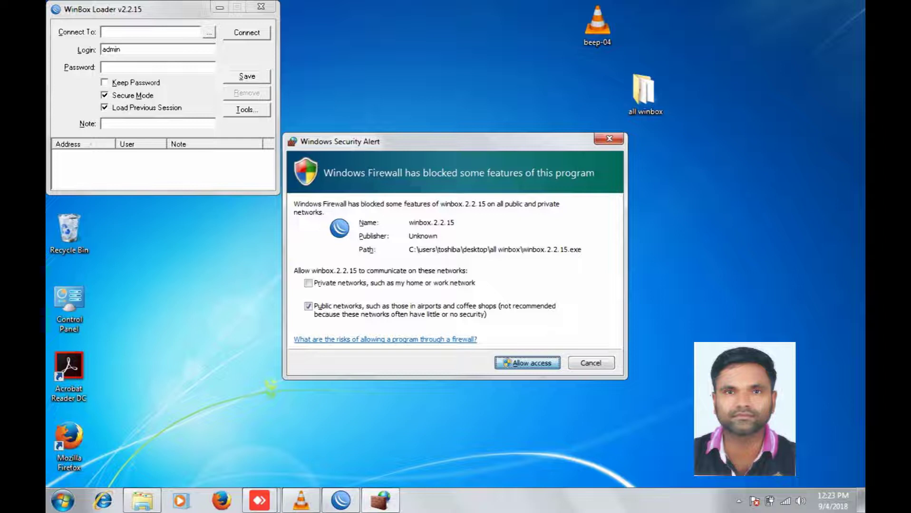
pyautogui.press('Return')
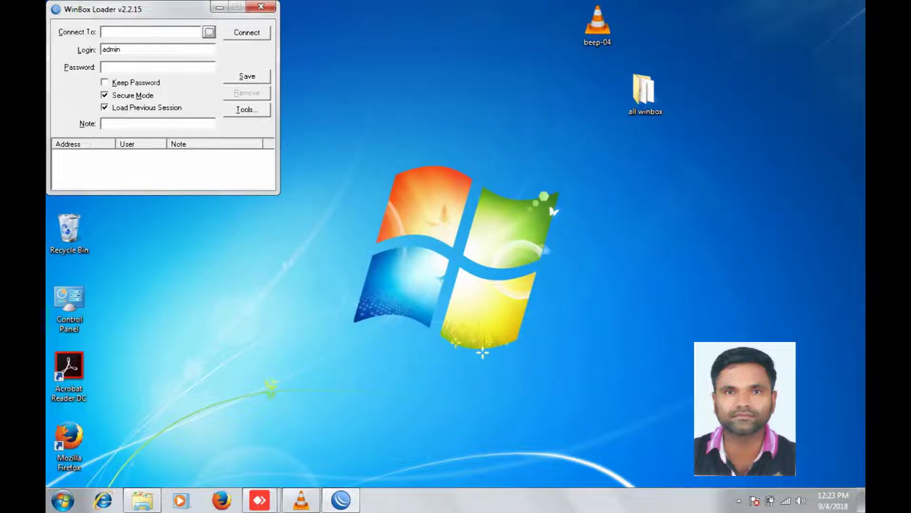
# Connect to the discovered MikroTik router as admin and remove its default configuration, working in a maximized window
pyautogui.click(210, 32)
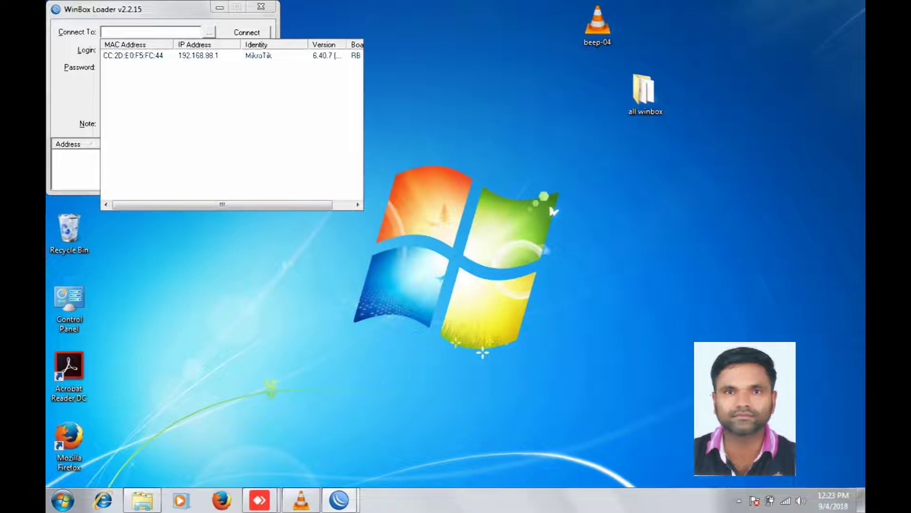
pyautogui.click(133, 55)
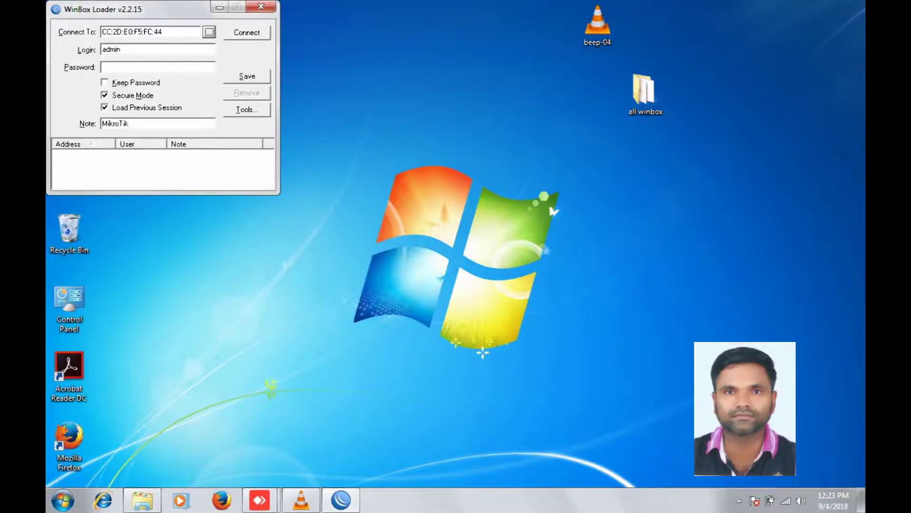
pyautogui.click(246, 33)
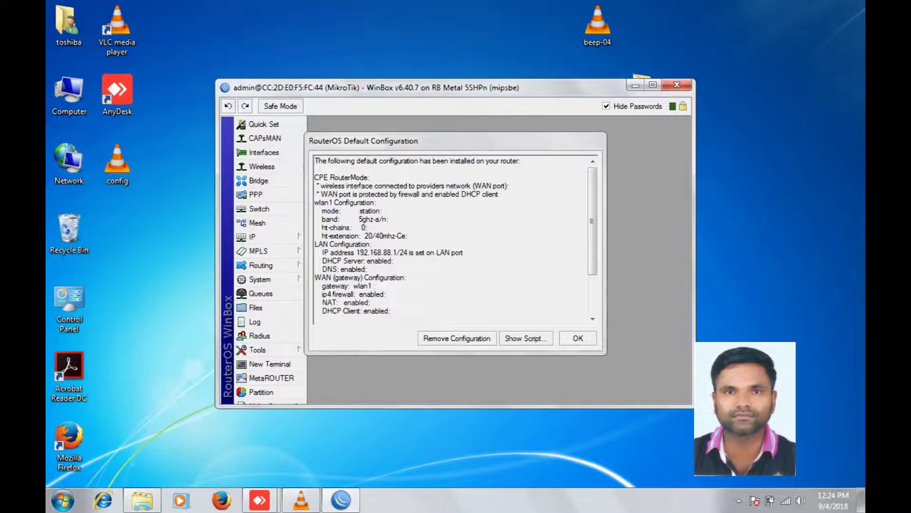
pyautogui.click(456, 339)
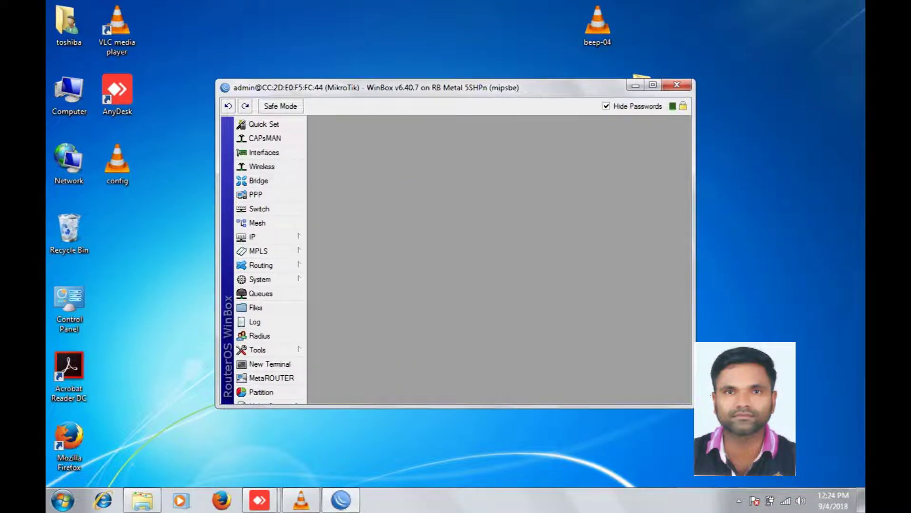
pyautogui.click(652, 84)
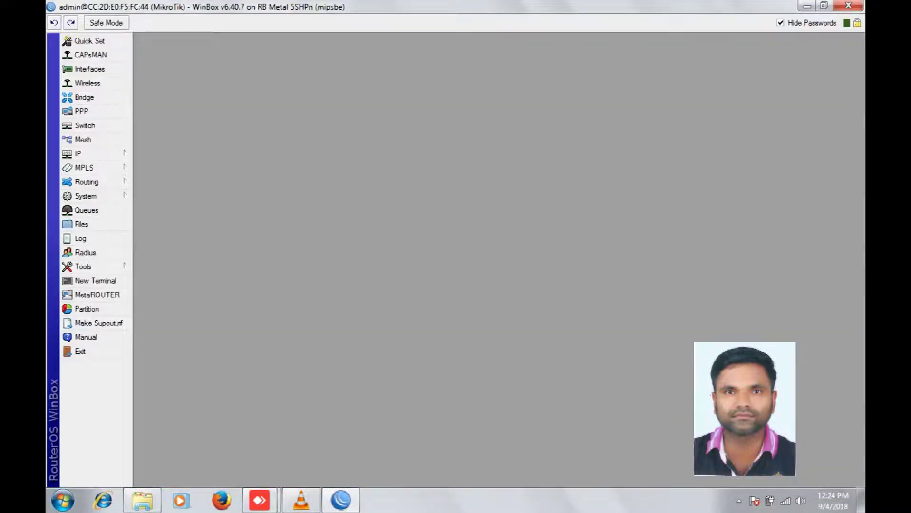
# Add a new bridge interface named bridge1 with the default settings
pyautogui.click(84, 97)
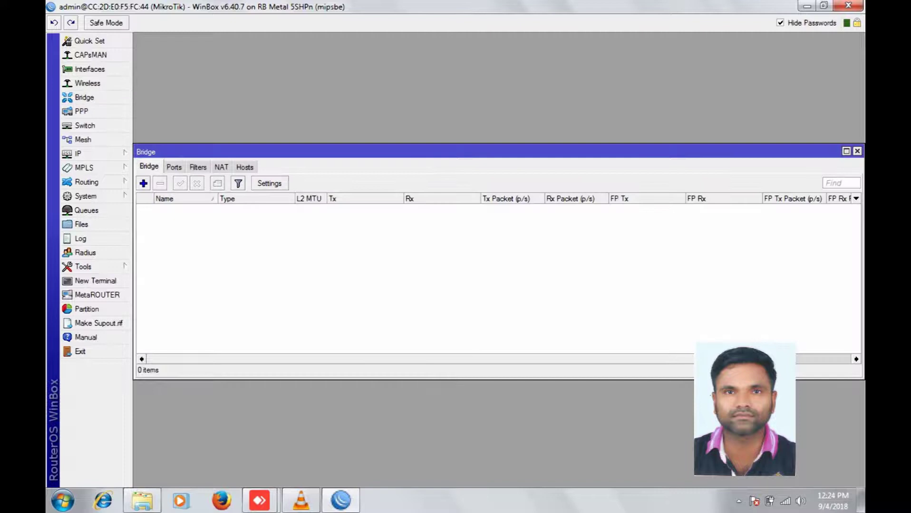
pyautogui.click(144, 183)
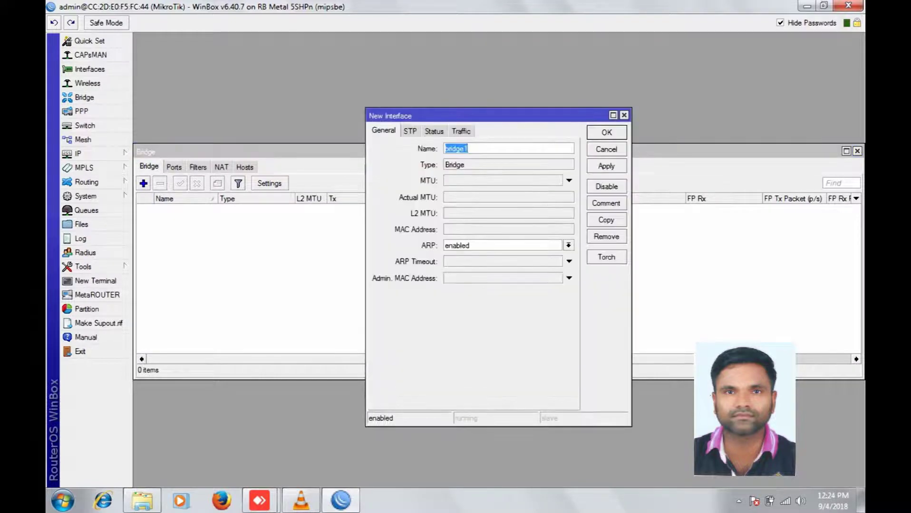
pyautogui.click(606, 166)
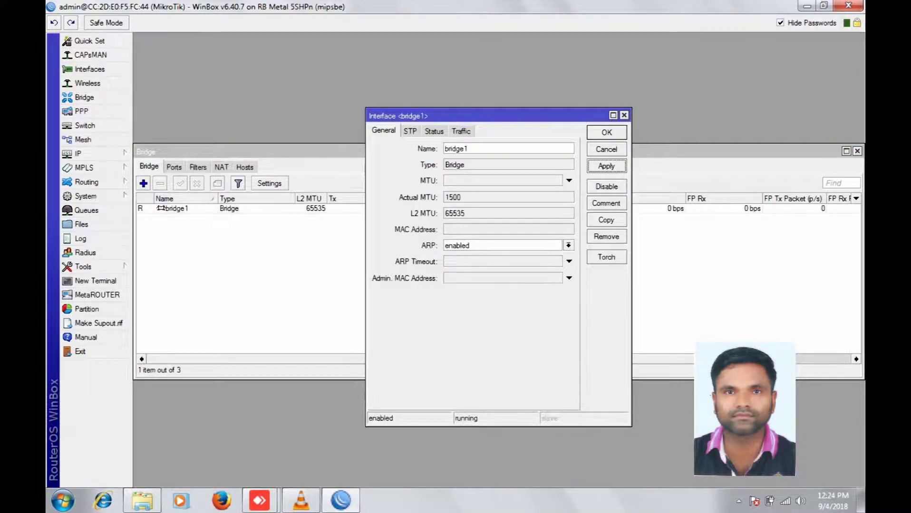
pyautogui.click(606, 133)
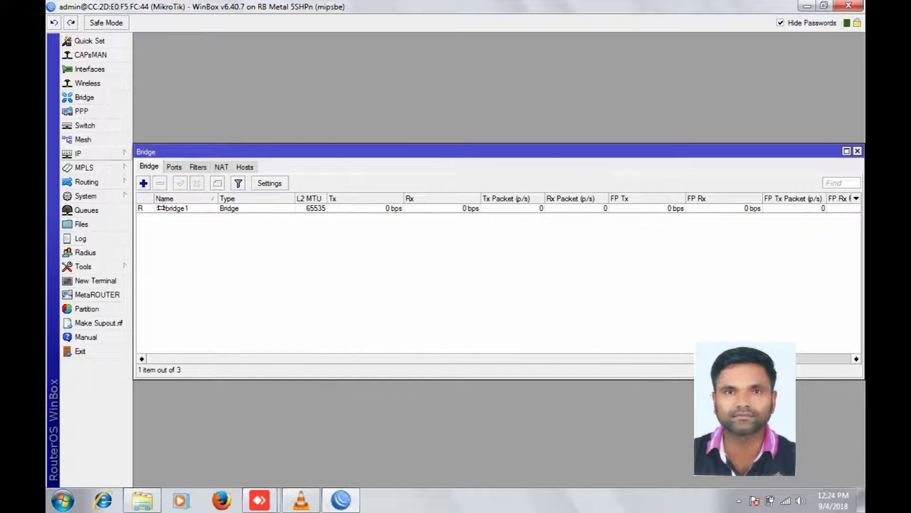
# Add the IP address 192.168.1.25/24 on the ether1 interface and close the address list
pyautogui.click(78, 153)
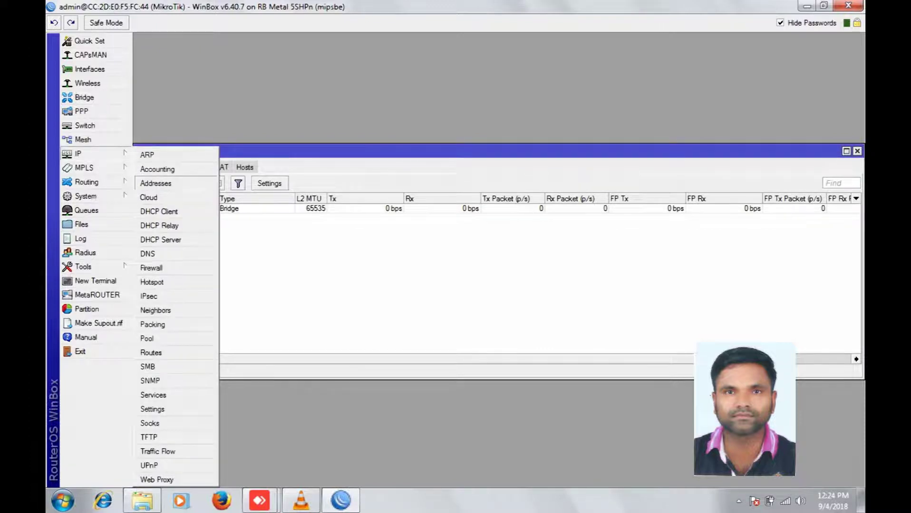
pyautogui.click(155, 183)
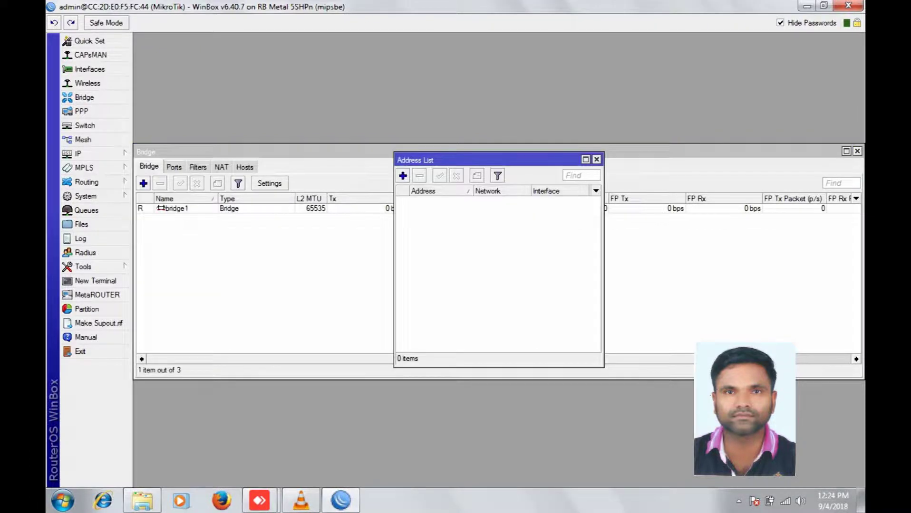
pyautogui.click(402, 176)
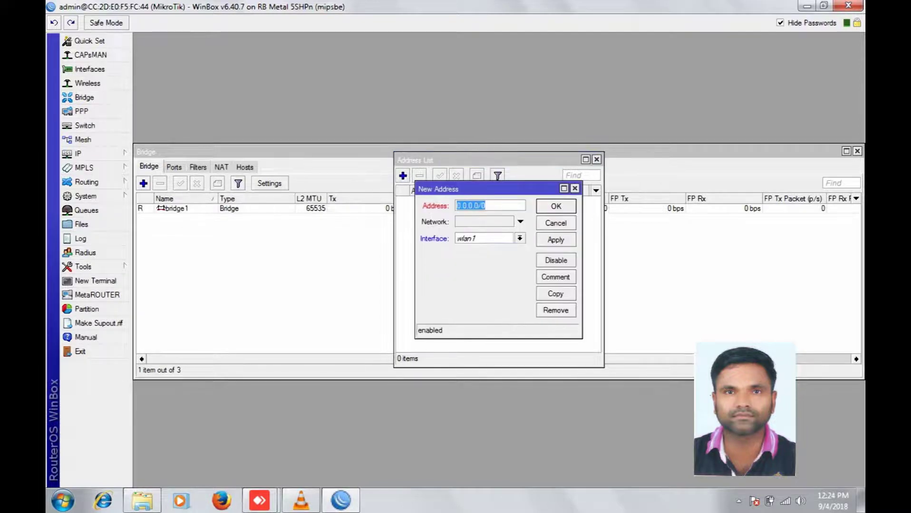
pyautogui.write('192.168')
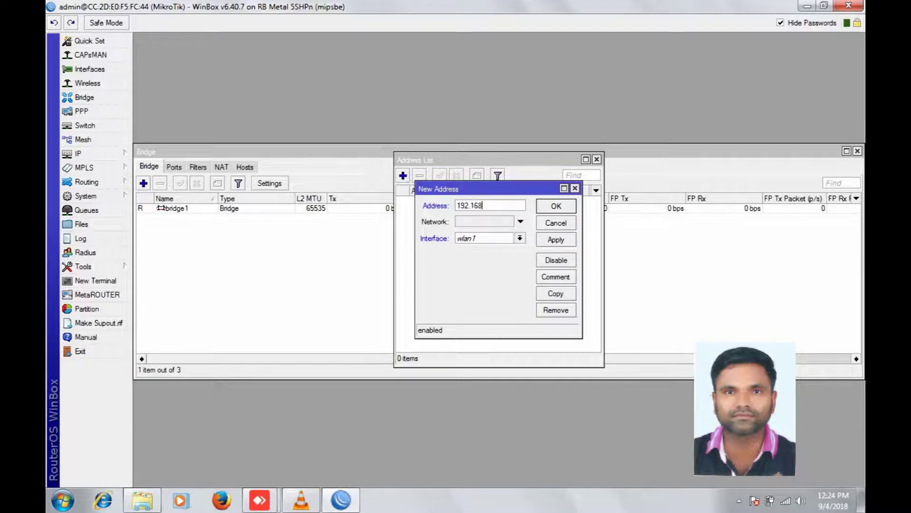
pyautogui.write('.1.3')
pyautogui.press('BackSpace')
pyautogui.write('25/24')
pyautogui.click(520, 238)
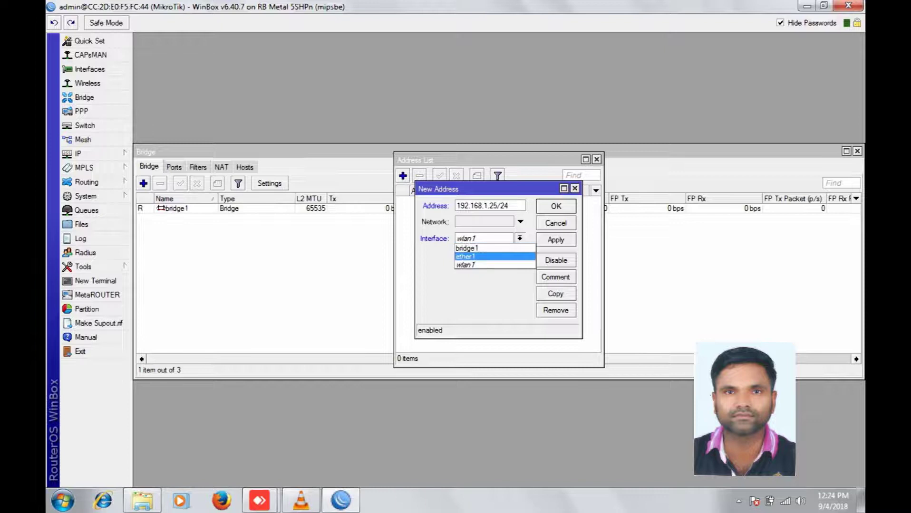
pyautogui.click(495, 257)
pyautogui.click(556, 239)
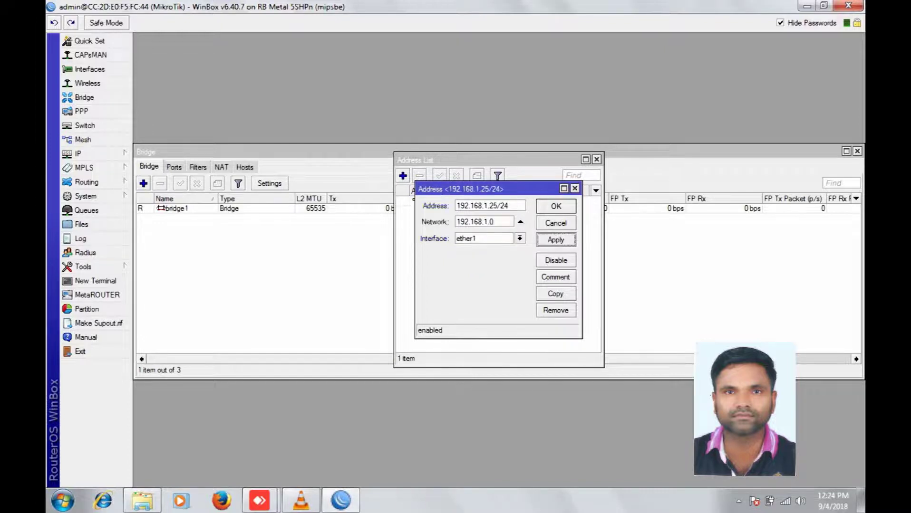
pyautogui.click(556, 205)
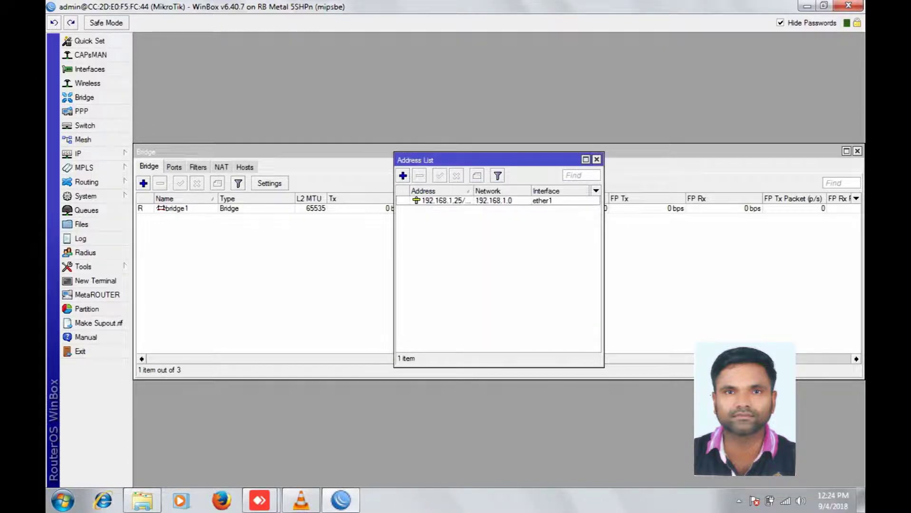
pyautogui.click(597, 159)
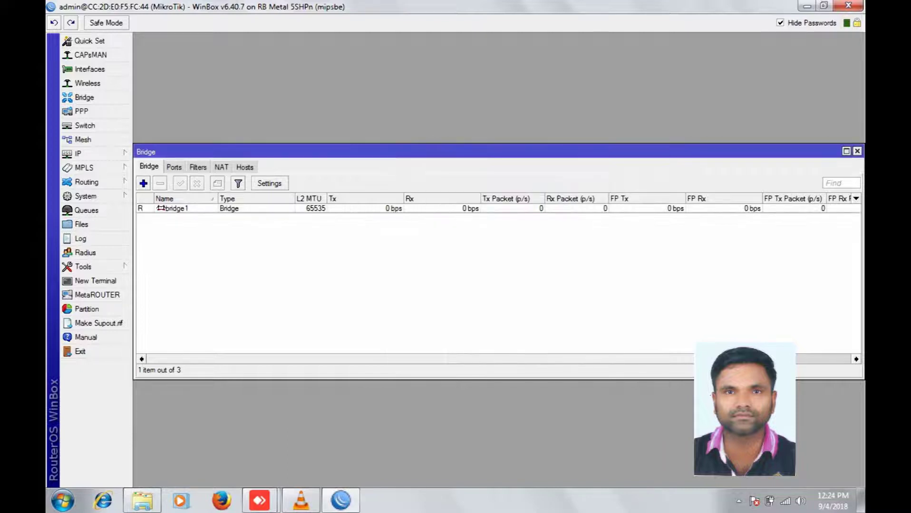
# Add the wlan1 interface as a port of bridge1, keeping the default port settings
pyautogui.click(174, 167)
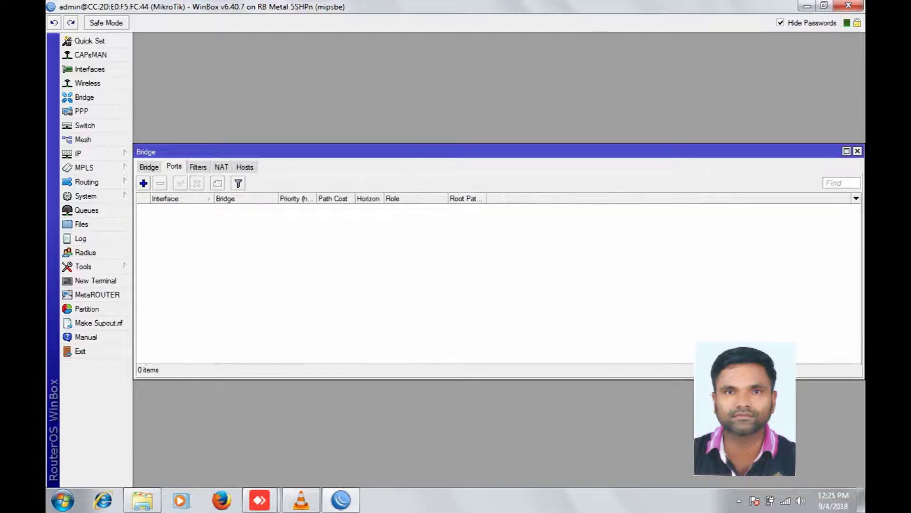
pyautogui.click(143, 183)
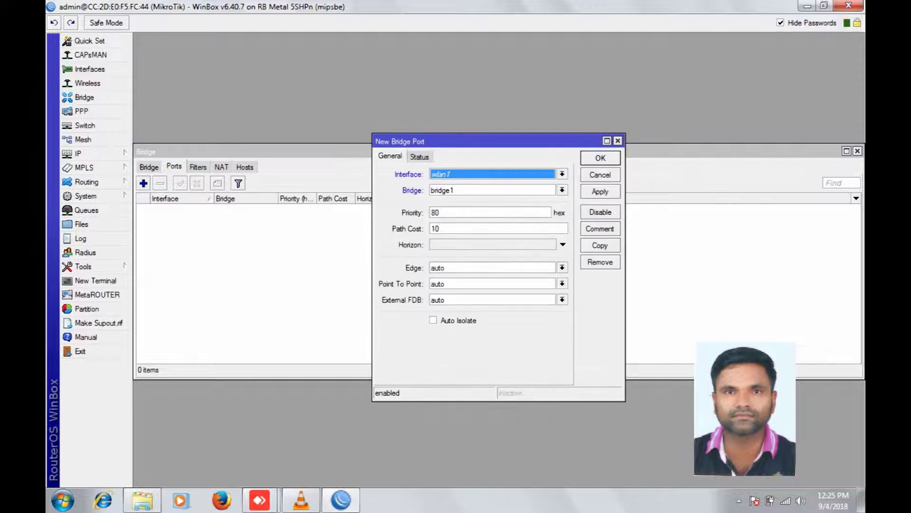
pyautogui.click(600, 192)
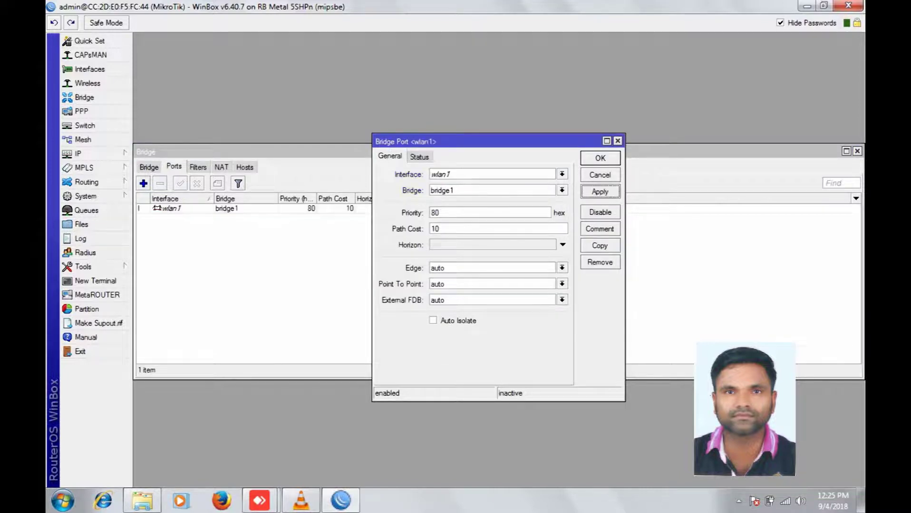
pyautogui.click(600, 157)
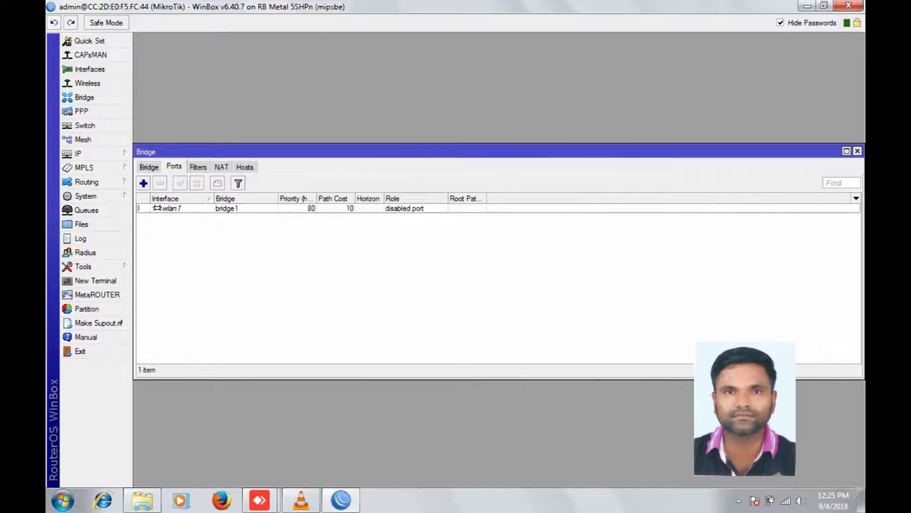
# Add the ether1 interface as a port of bridge1 and dismiss the router disconnection error
pyautogui.click(144, 183)
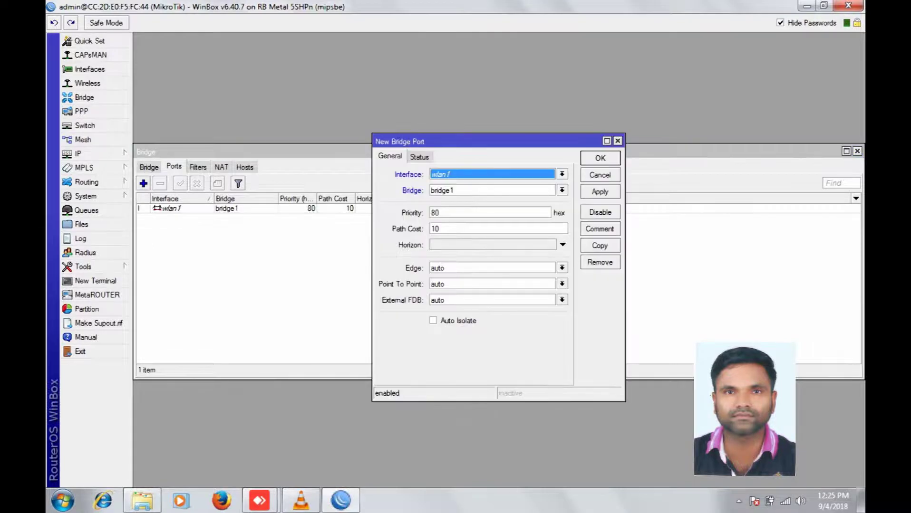
pyautogui.click(562, 174)
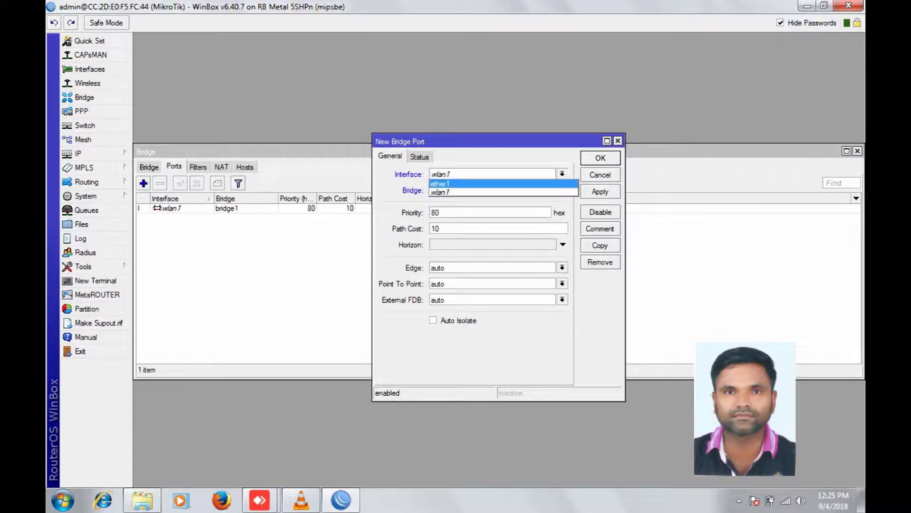
pyautogui.click(500, 184)
pyautogui.click(600, 192)
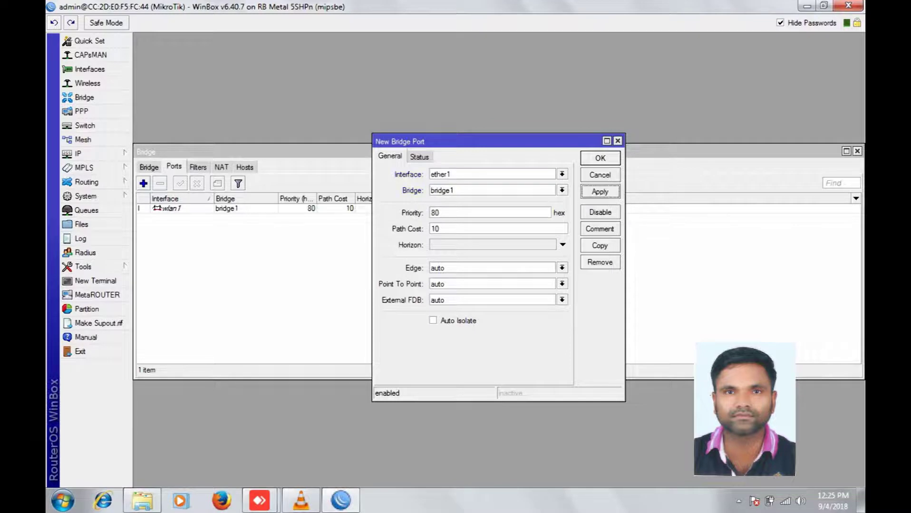
pyautogui.click(600, 158)
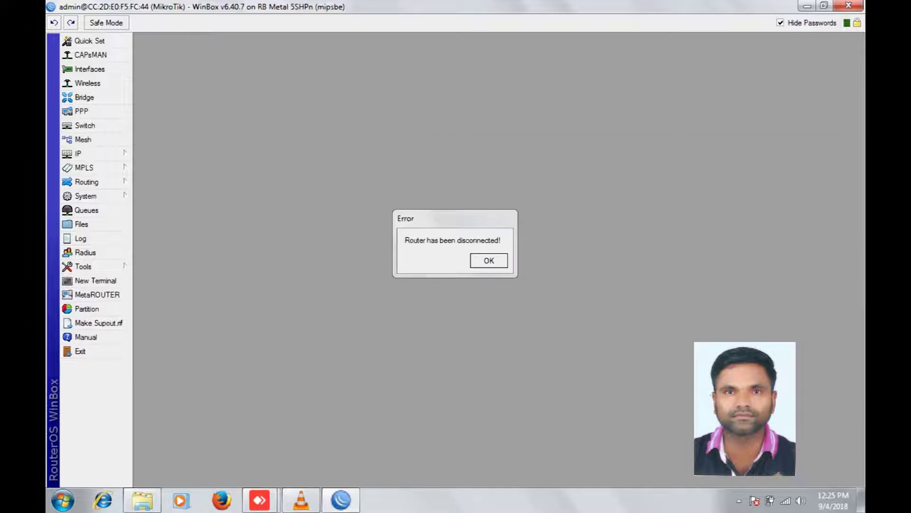
pyautogui.press('Return')
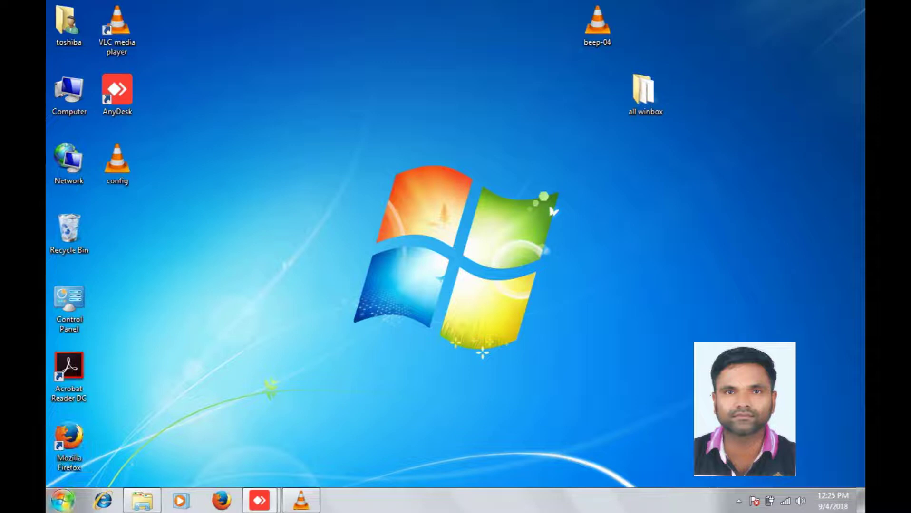
# Search the computer for winbox and run winbox_2_2_18, accepting the security warning
pyautogui.click(62, 500)
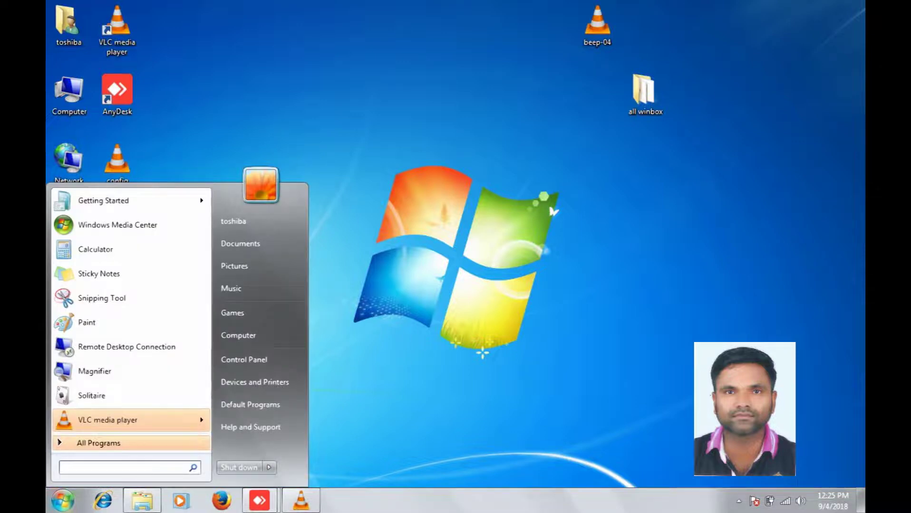
pyautogui.write('winbox')
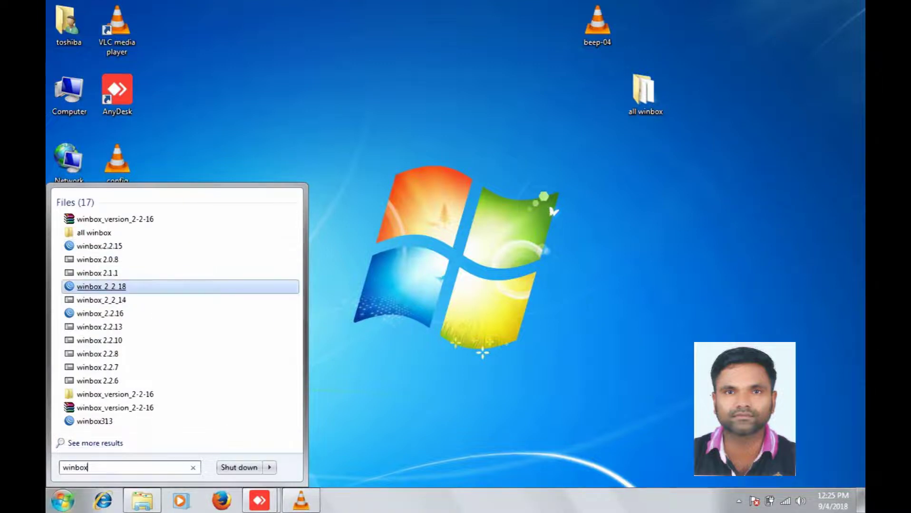
pyautogui.click(101, 287)
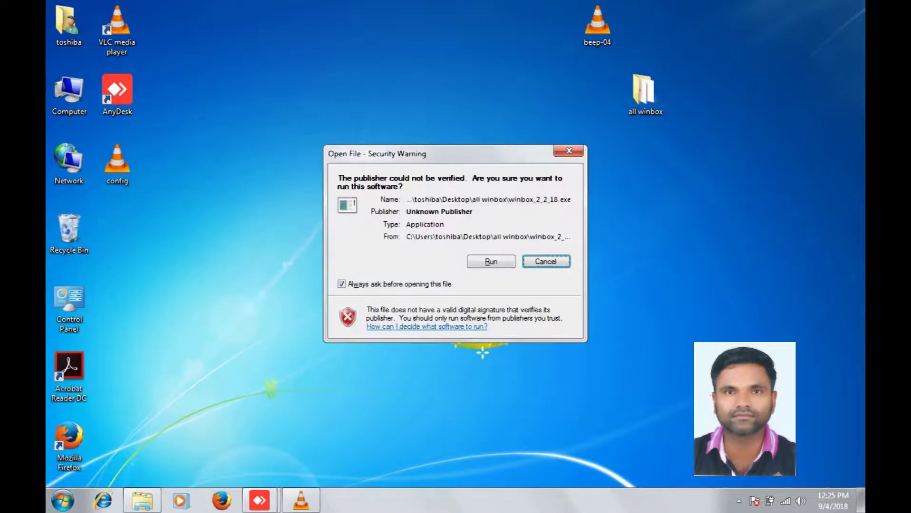
pyautogui.click(491, 262)
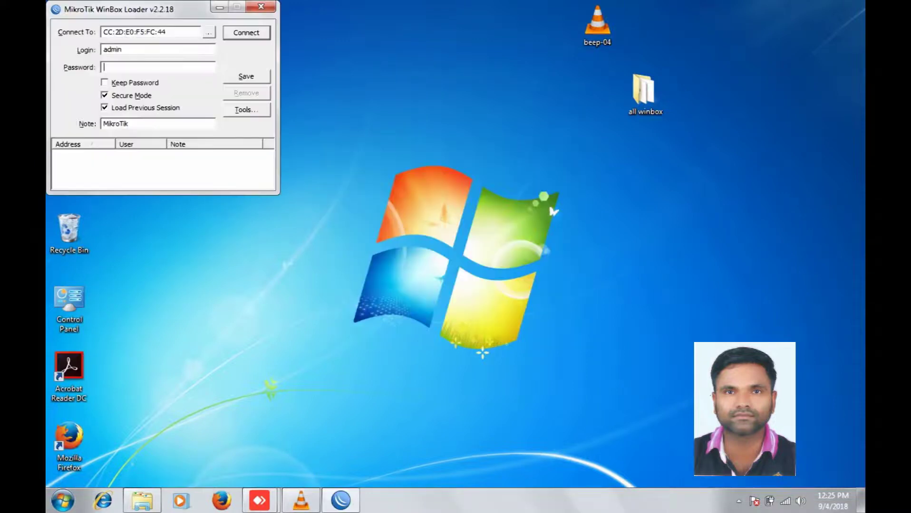
# Start router discovery in the WinBox Loader and allow winbox_2_2_18 through the Windows Firewall on public networks
pyautogui.click(208, 32)
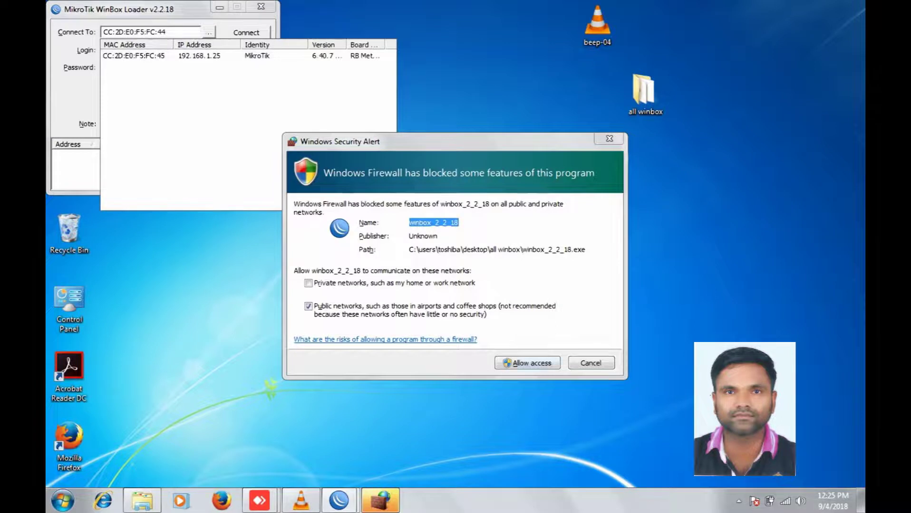
pyautogui.click(528, 364)
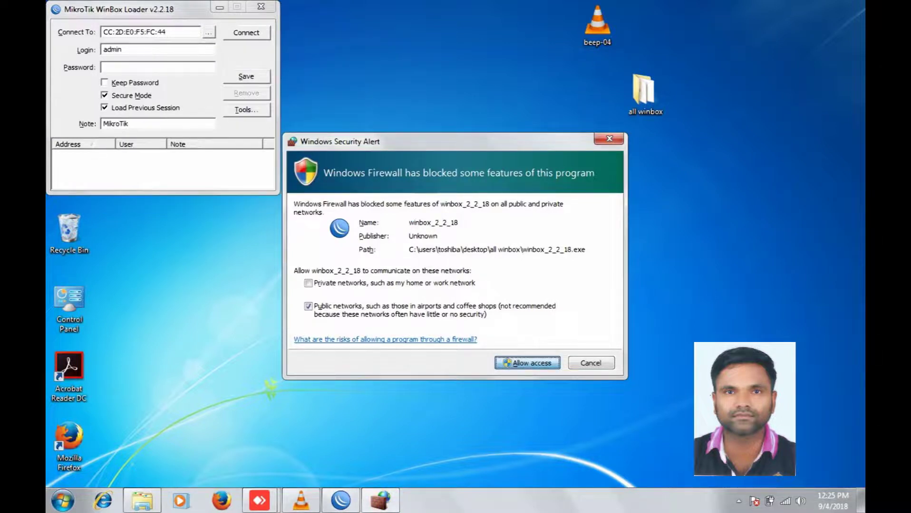
pyautogui.press('Return')
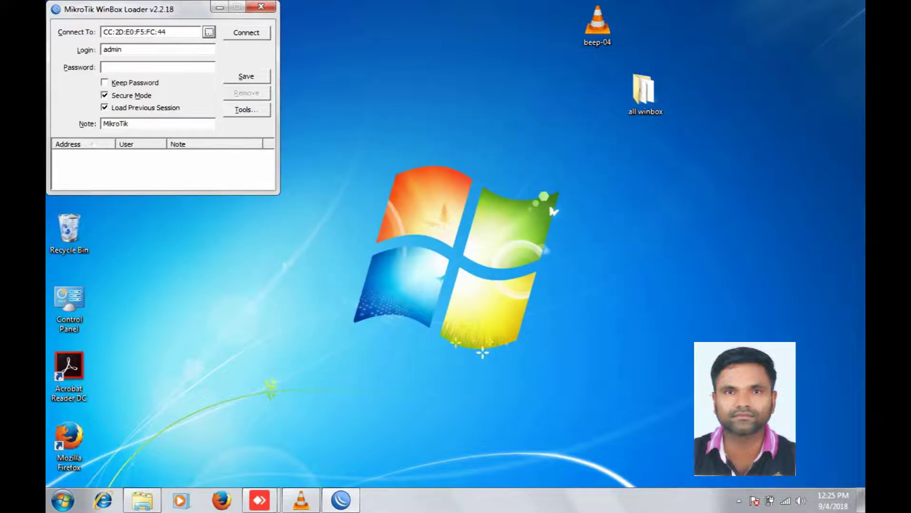
# Connect to the discovered MikroTik router at 192.168.1.25 by its MAC address and maximize the session window
pyautogui.click(208, 32)
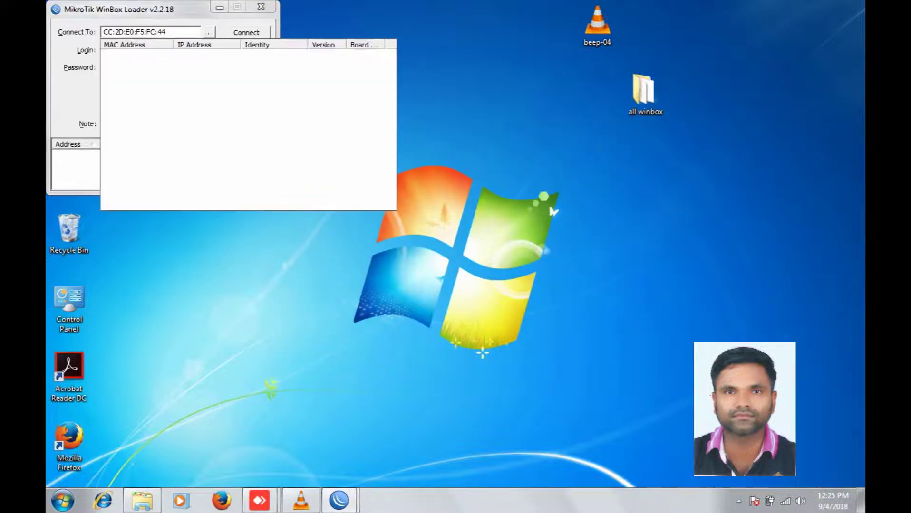
pyautogui.click(134, 56)
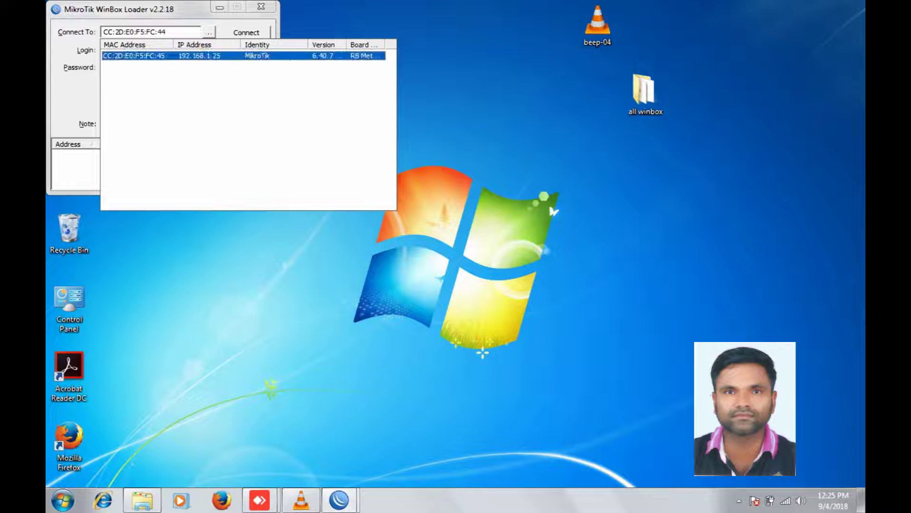
pyautogui.click(246, 32)
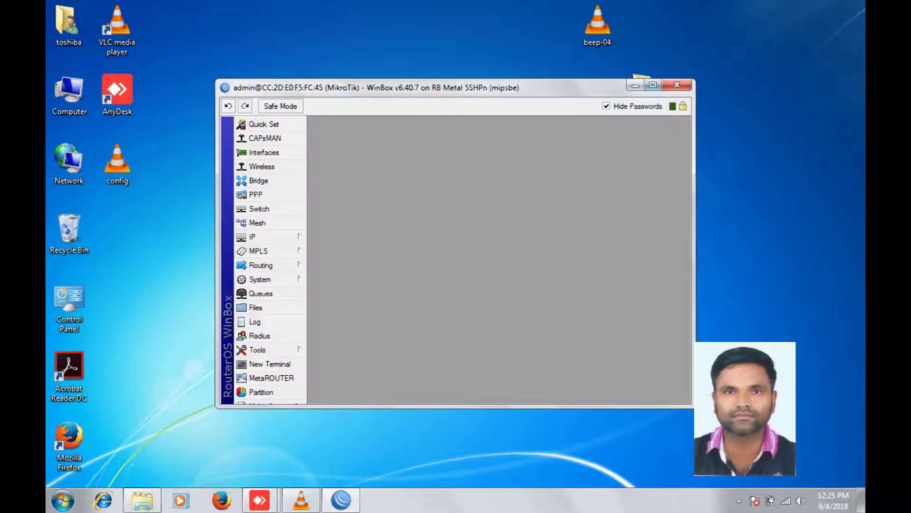
pyautogui.click(653, 85)
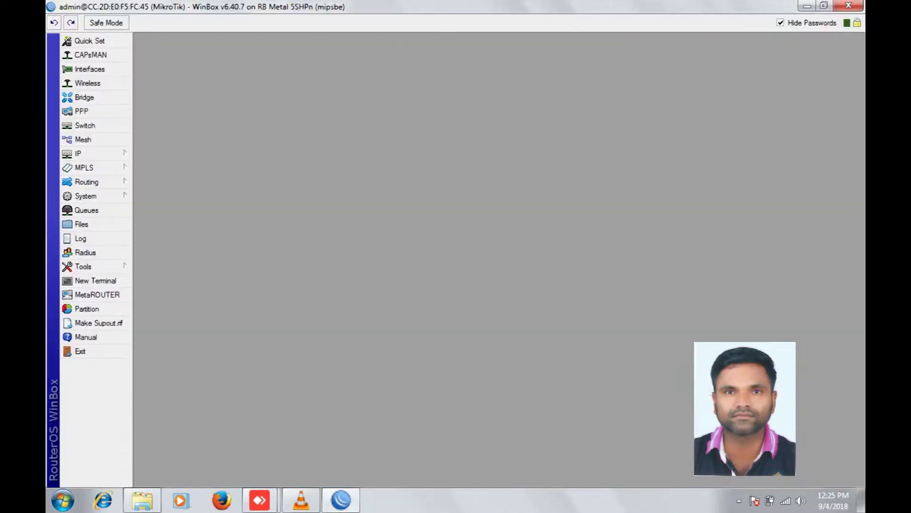
# Enable the wlan1 wireless interface
pyautogui.click(87, 83)
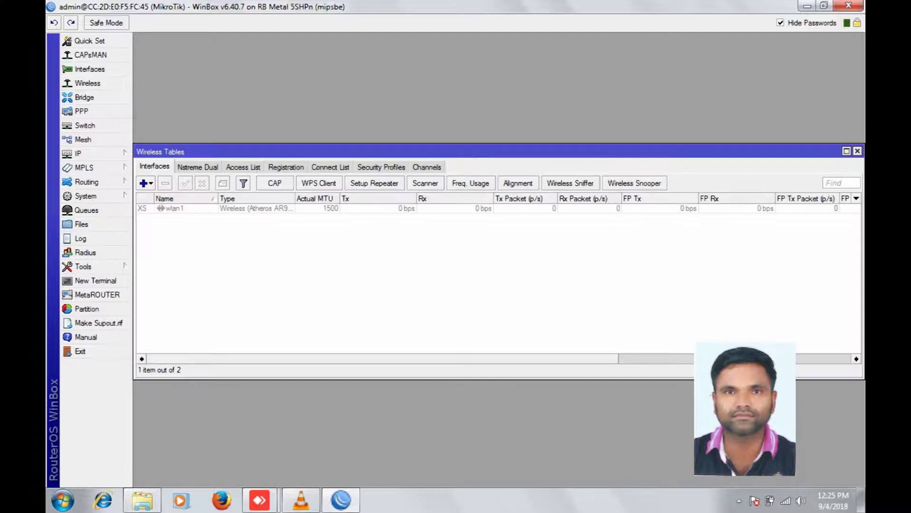
pyautogui.click(163, 210)
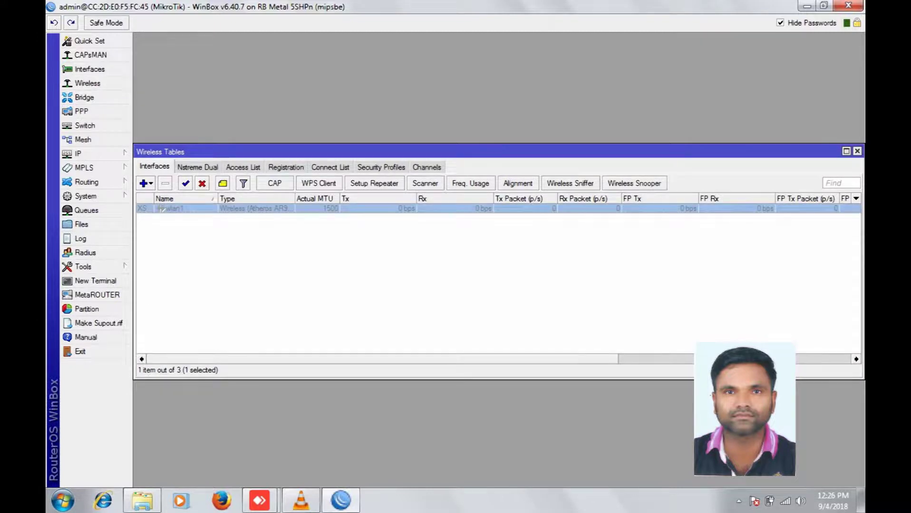
pyautogui.click(185, 183)
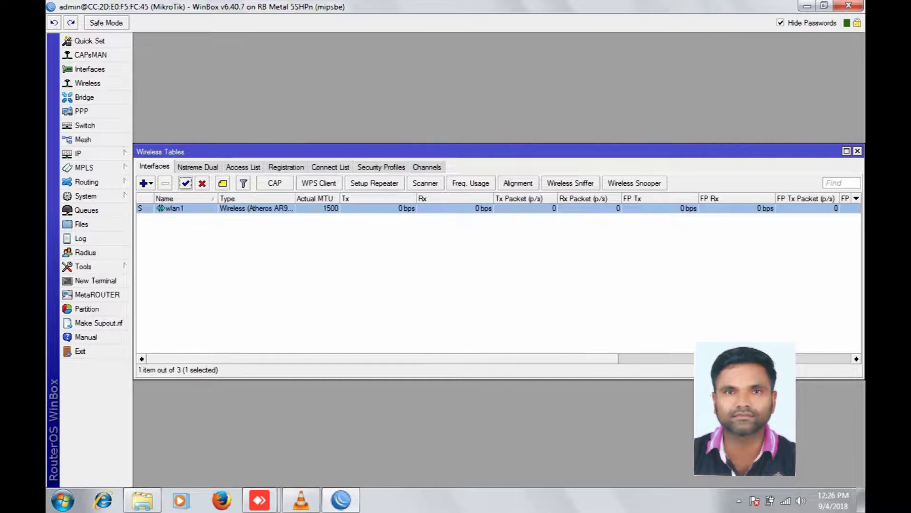
# Show wlan1's wireless settings in advanced mode and set the interface mode to ap bridge
pyautogui.doubleClick(173, 208)
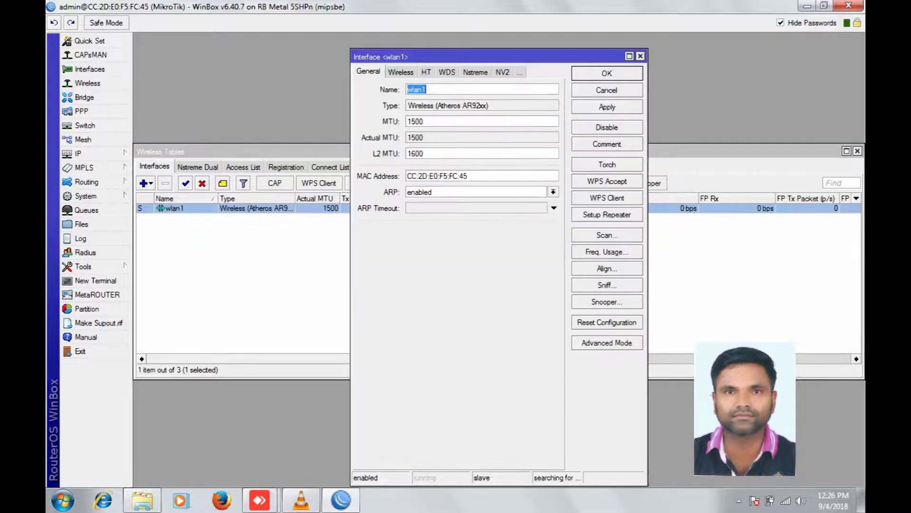
pyautogui.click(400, 73)
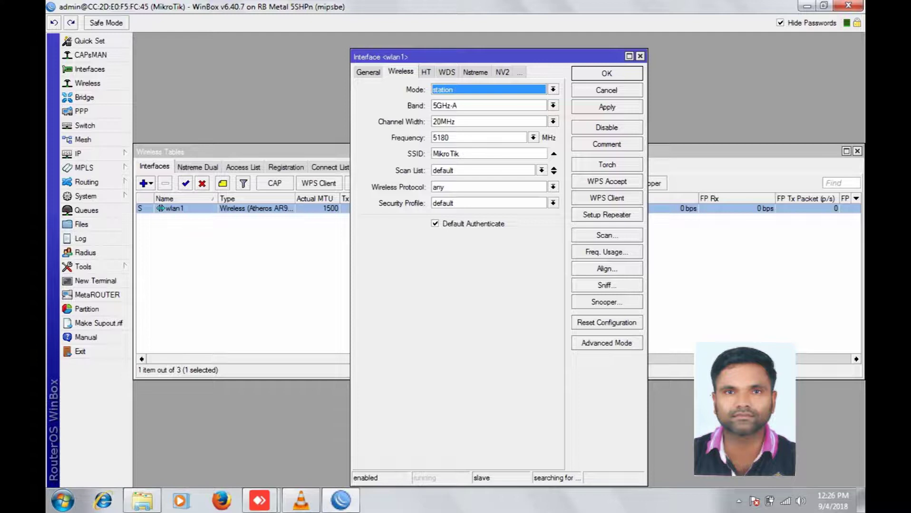
pyautogui.click(606, 344)
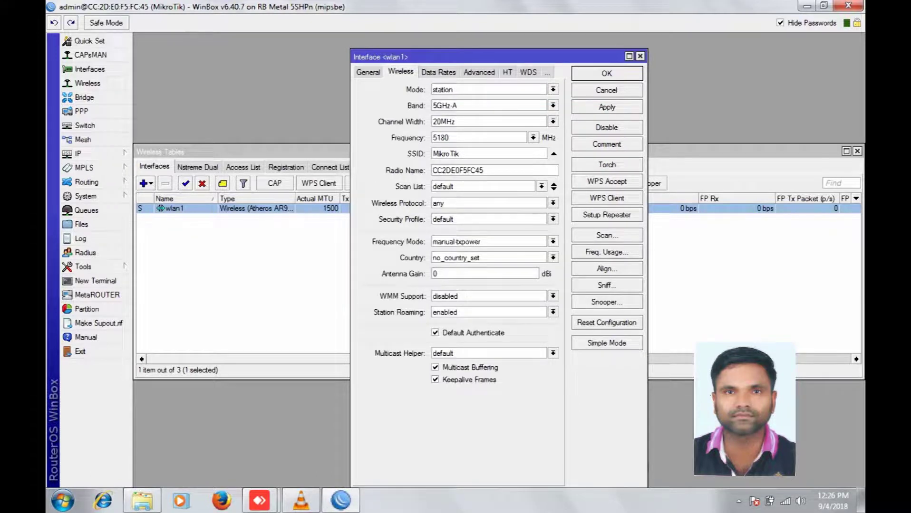
pyautogui.click(553, 89)
pyautogui.press('Home')
pyautogui.press('Down')
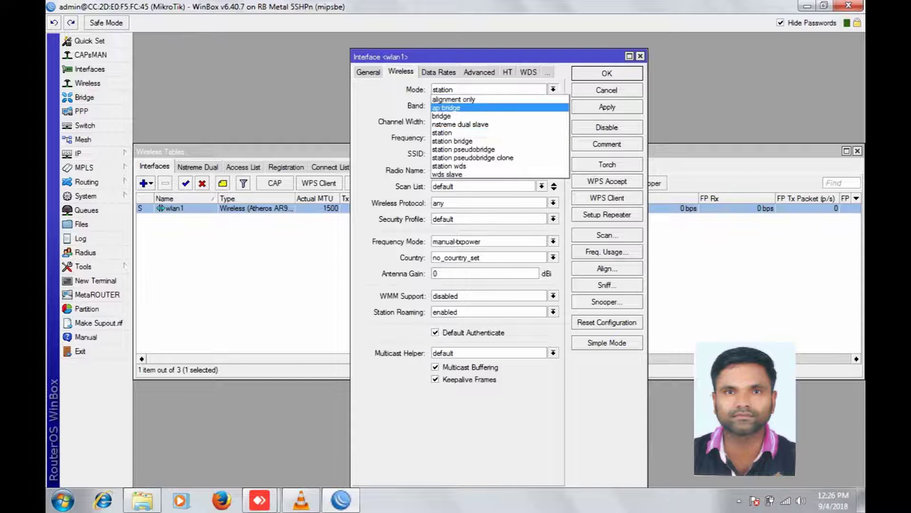
pyautogui.press('Return')
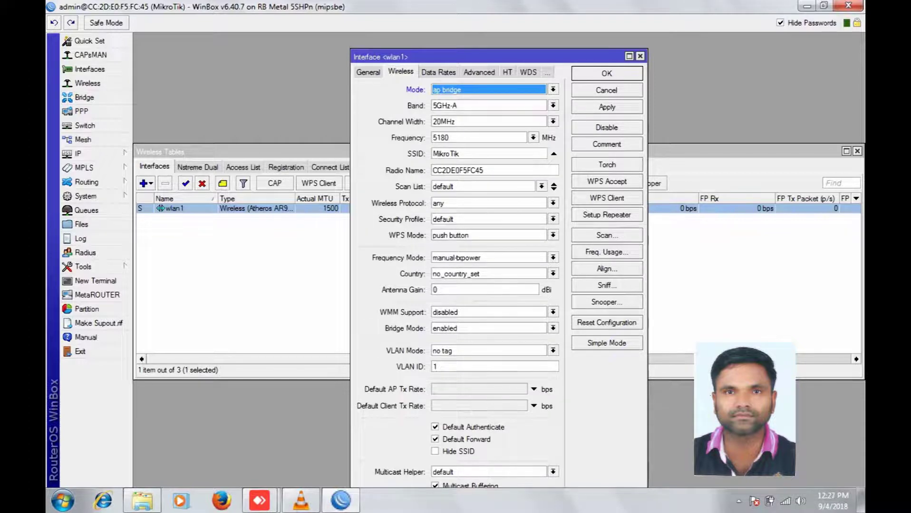
# Check the router's license level in the system license information and close it
pyautogui.click(85, 196)
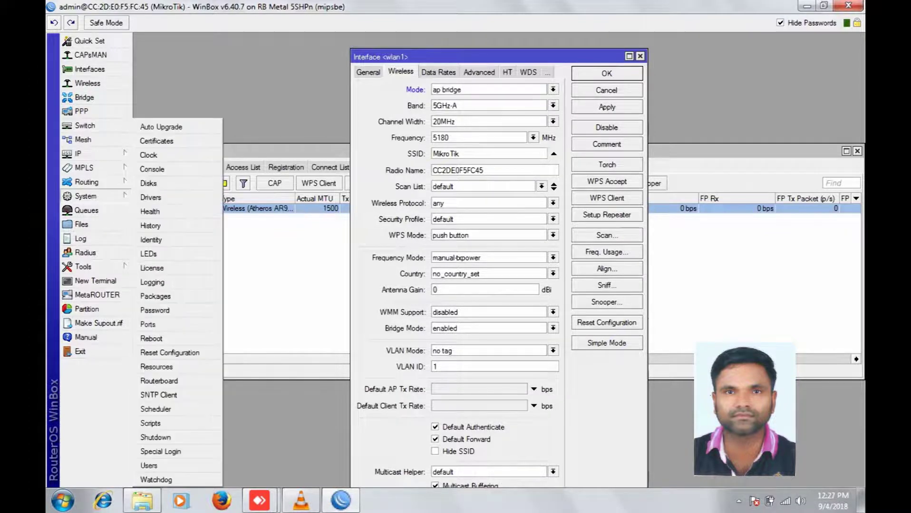
pyautogui.click(151, 267)
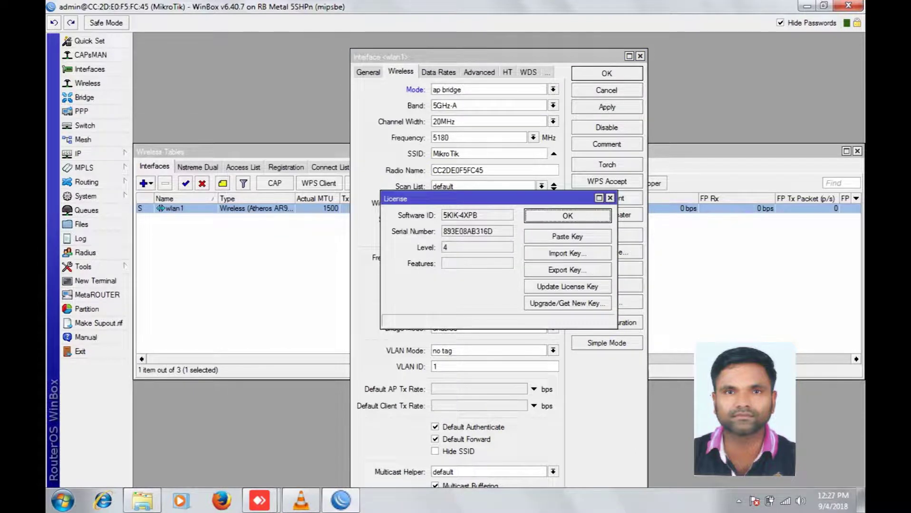
pyautogui.click(609, 198)
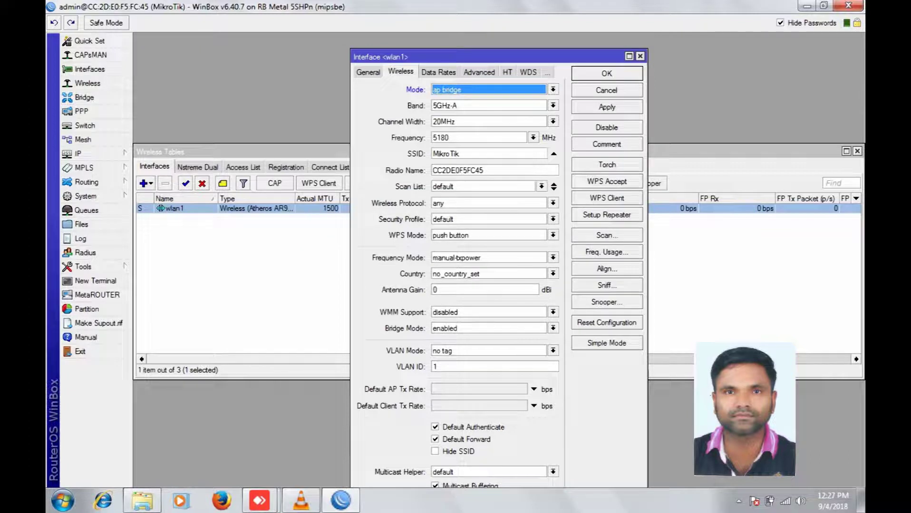
# Set wlan1's band to 5GHz-A/N and its channel width to 20/40MHz eC
pyautogui.click(552, 106)
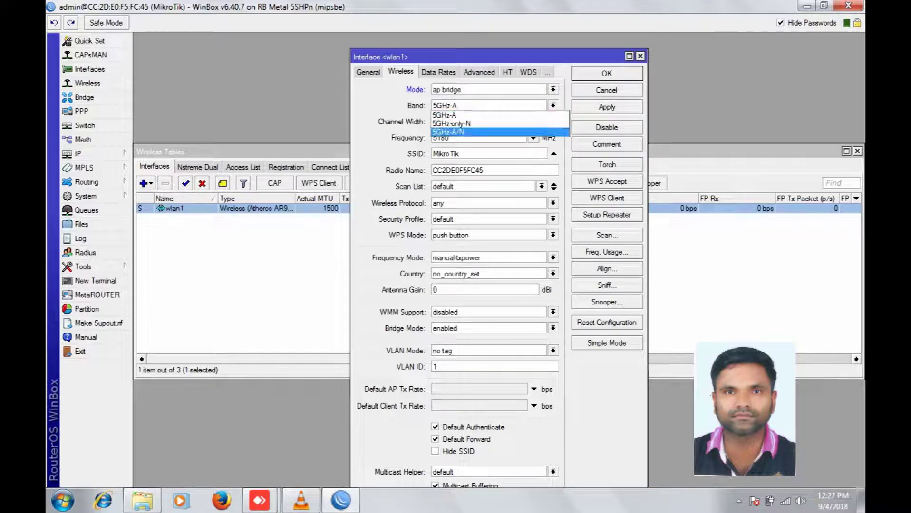
pyautogui.click(522, 132)
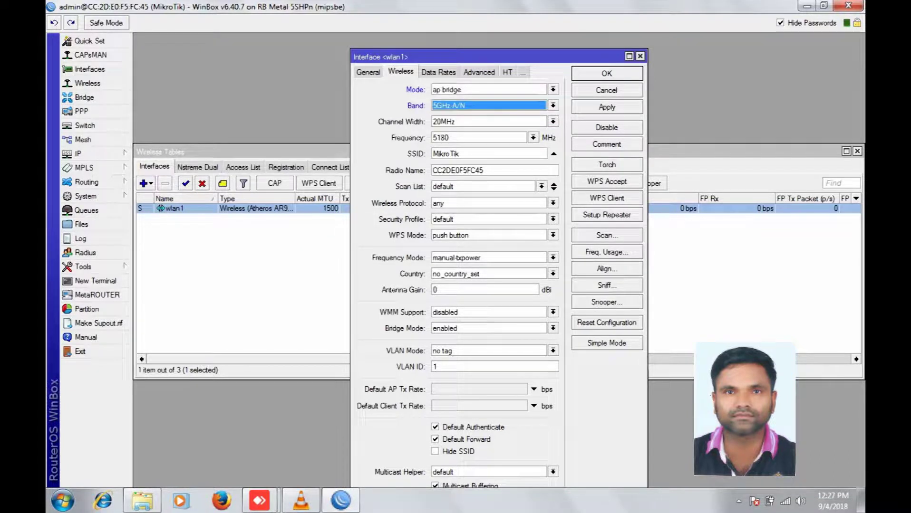
pyautogui.click(553, 122)
pyautogui.press('Home')
pyautogui.press('Down')
pyautogui.press('Down')
pyautogui.press('Down')
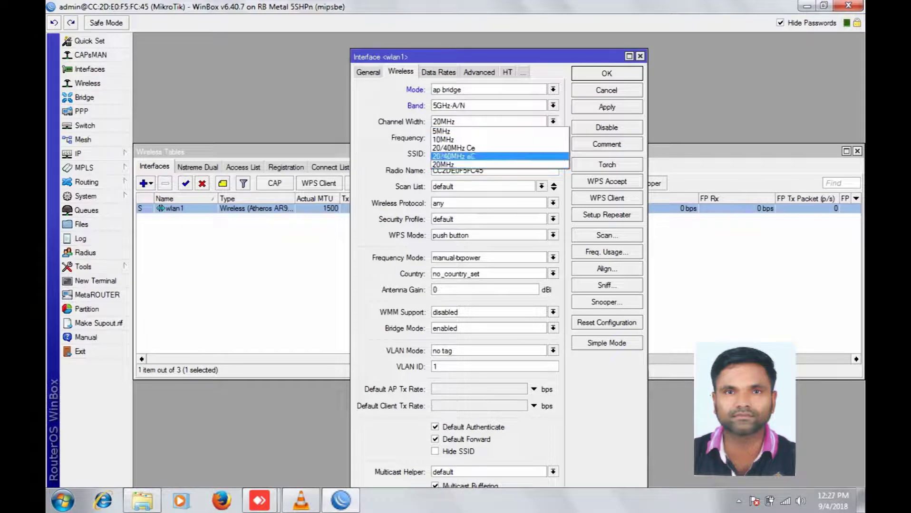
pyautogui.press('Return')
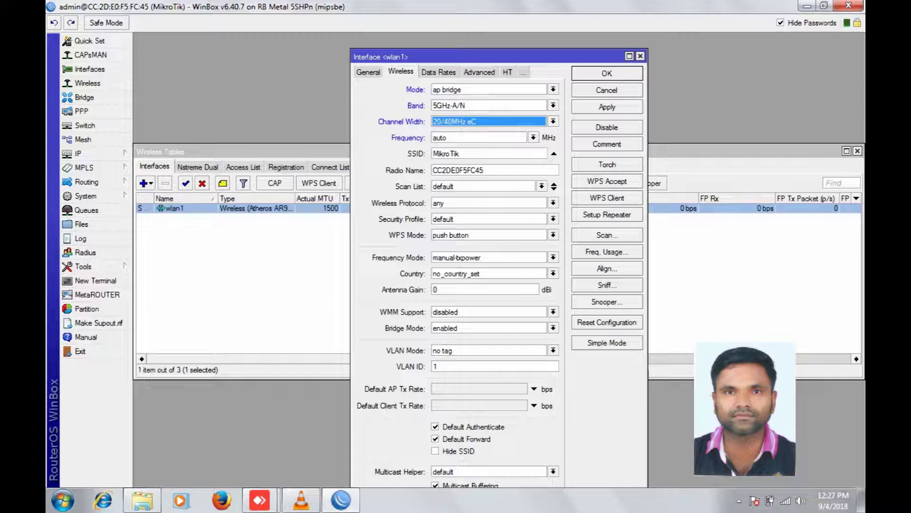
# Set wlan1's antenna gain to 13 dBi
pyautogui.click(439, 289)
pyautogui.press('BackSpace')
pyautogui.write('13')
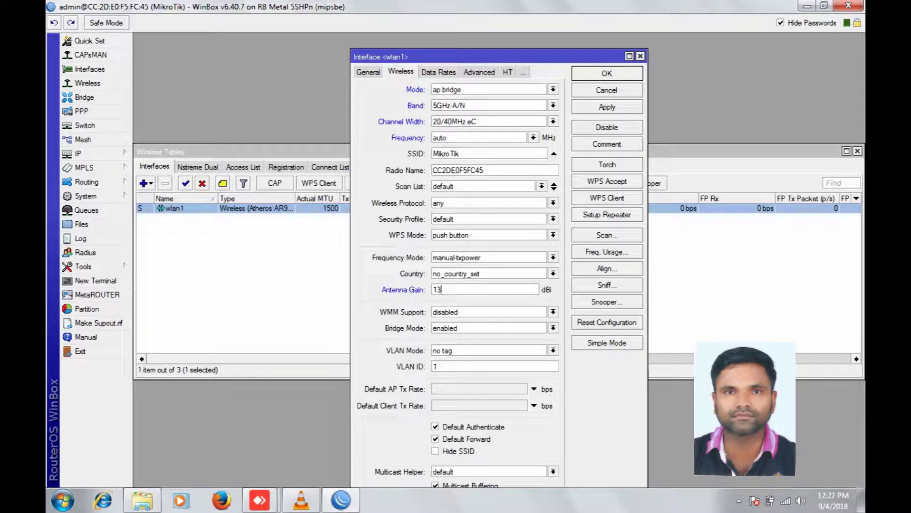
# Set wlan1's frequency to 5765 MHz and its SSID to "reader ap"
pyautogui.click(533, 137)
pyautogui.press('Down')
pyautogui.press('Down')
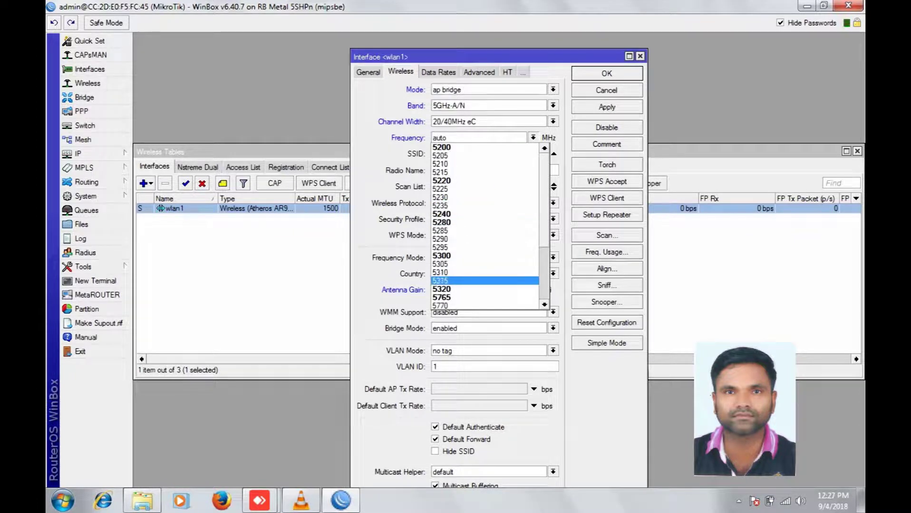
pyautogui.press('Up')
pyautogui.press('Up')
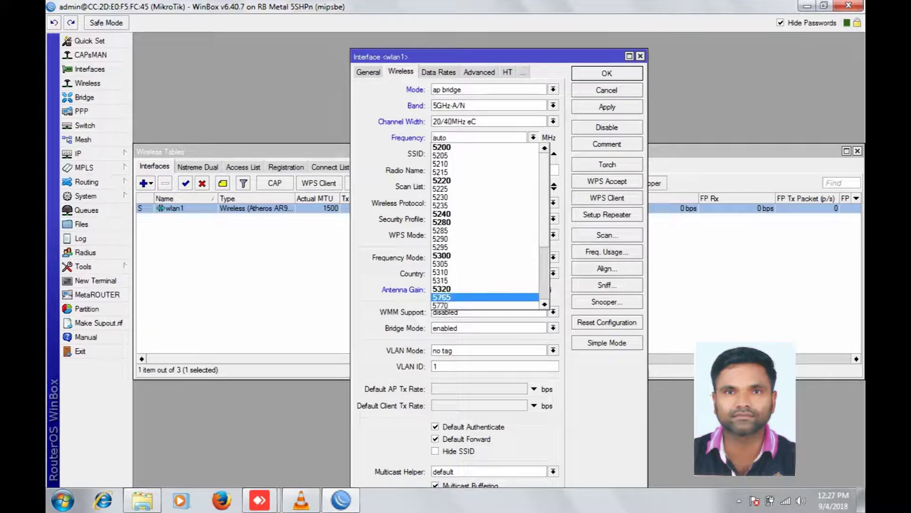
pyautogui.press('Return')
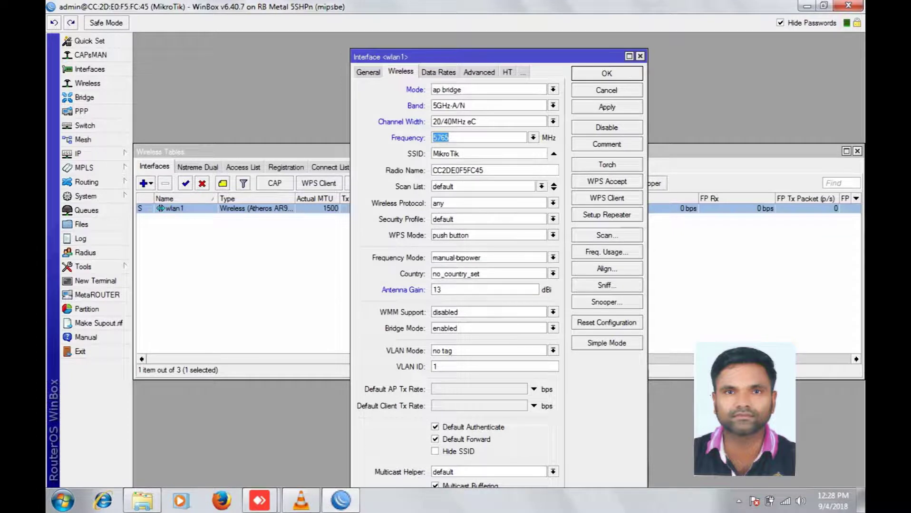
pyautogui.press('Tab')
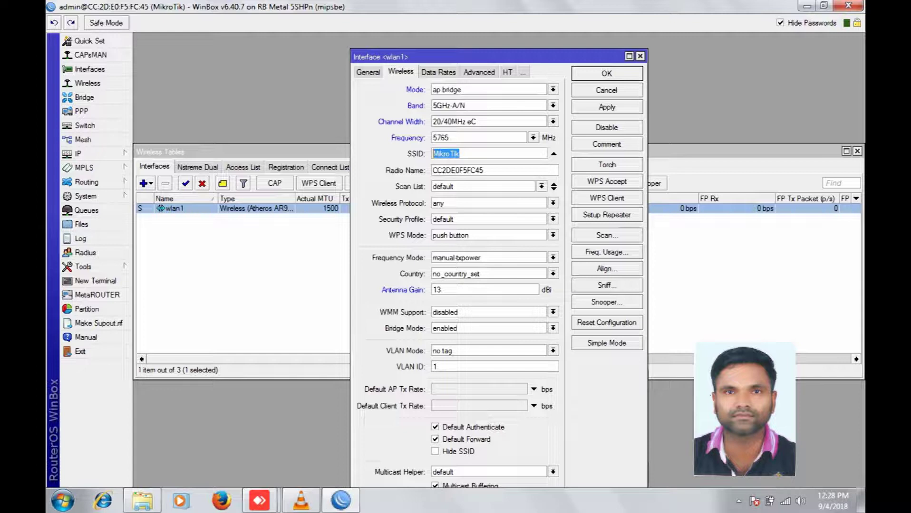
pyautogui.write('reader ap')
# Set the wireless country of wlan1 to australia
pyautogui.click(553, 274)
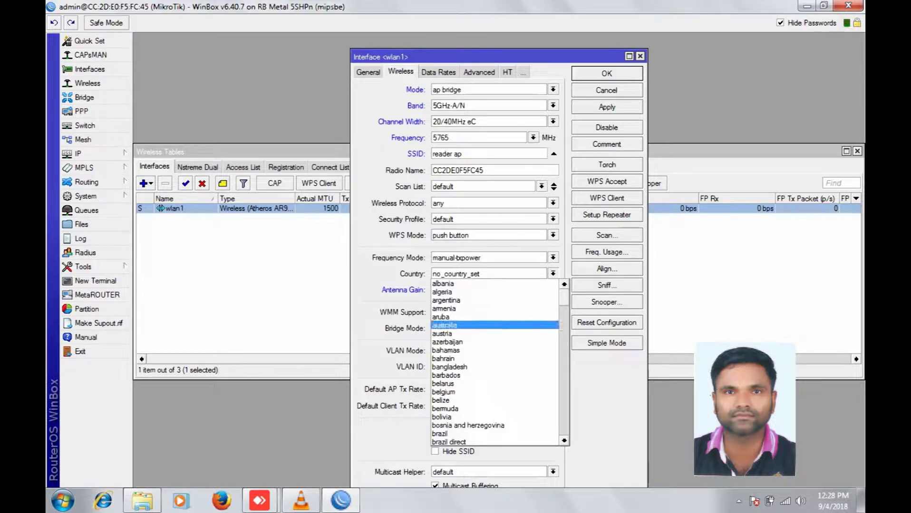
pyautogui.click(445, 334)
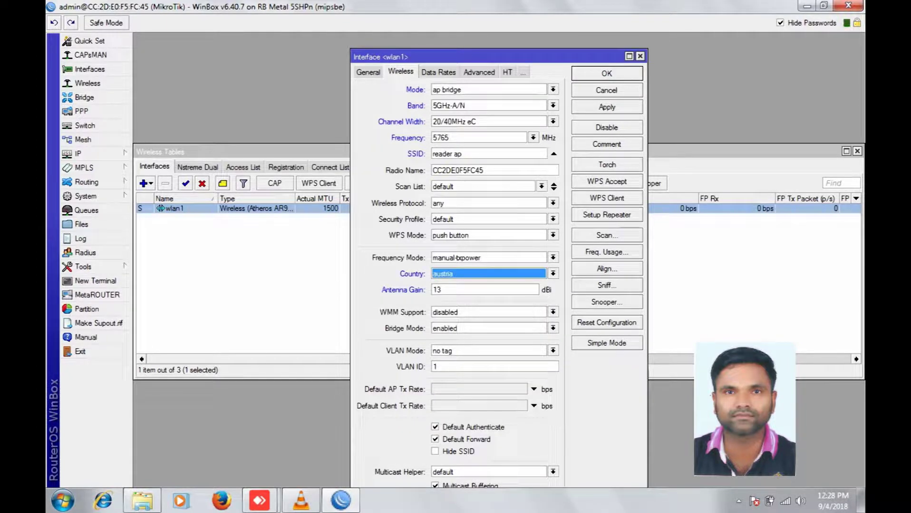
pyautogui.click(552, 273)
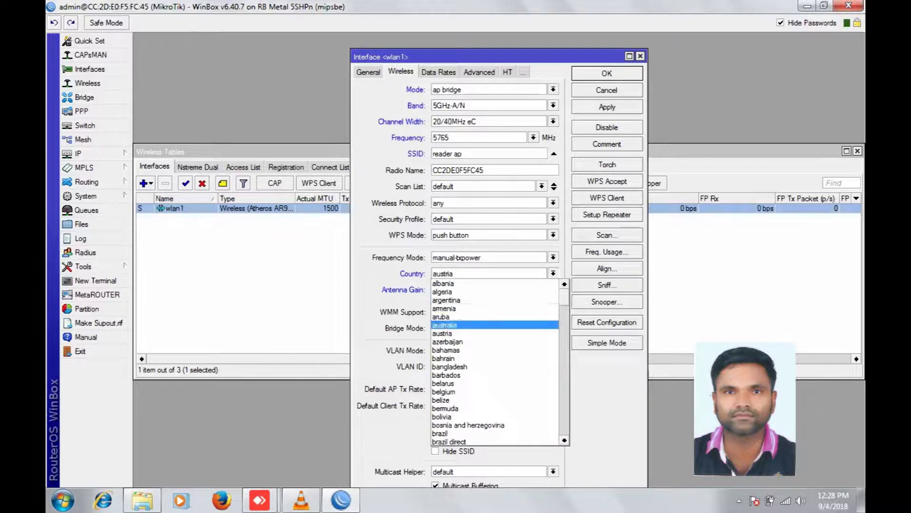
pyautogui.click(456, 325)
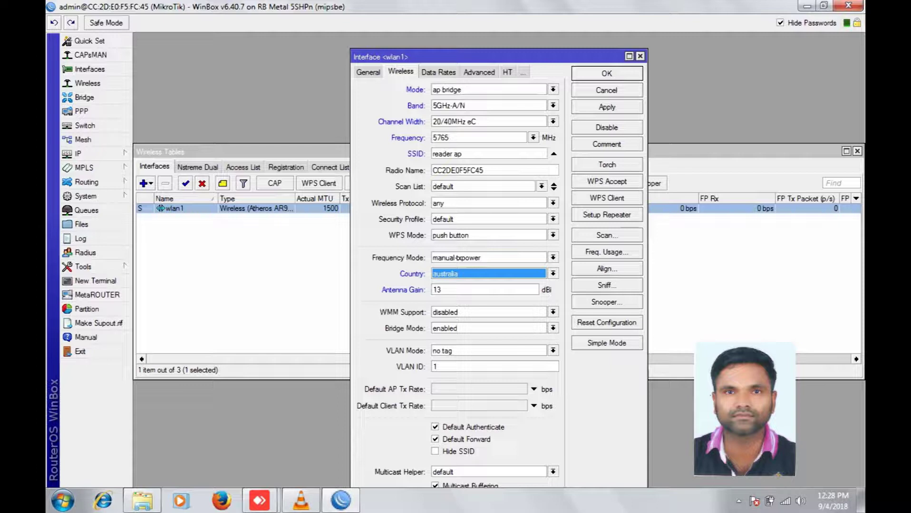
# Apply wlan1's wireless settings and enable AMPDU priorities 1 through 7 in its HT configuration
pyautogui.click(606, 107)
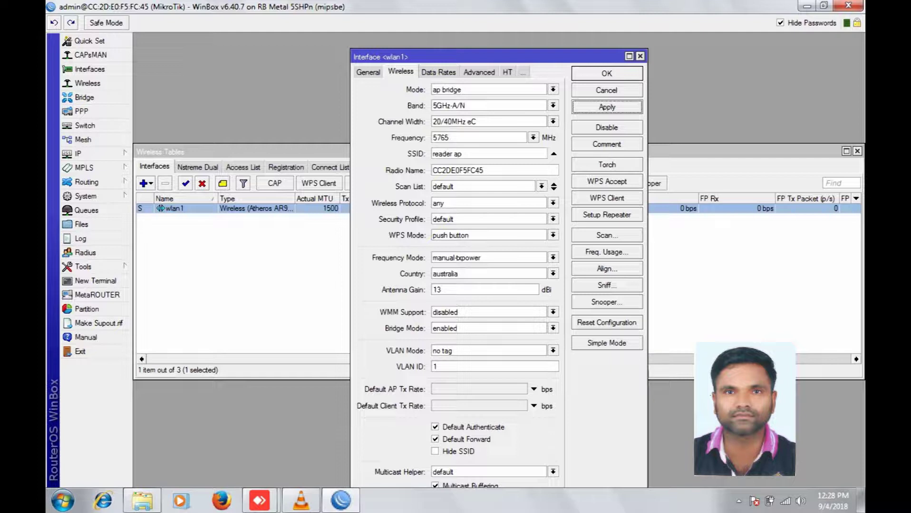
pyautogui.click(438, 72)
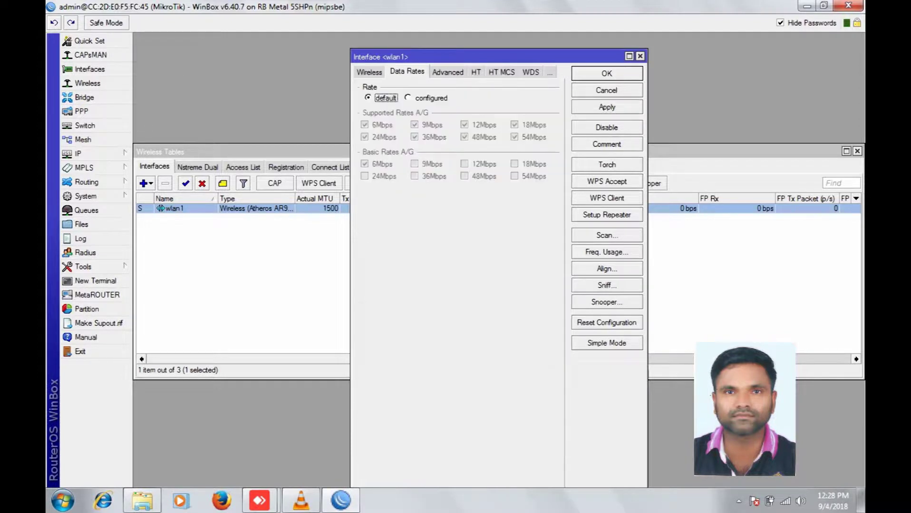
pyautogui.hotkey('ctrl', 'Tab')
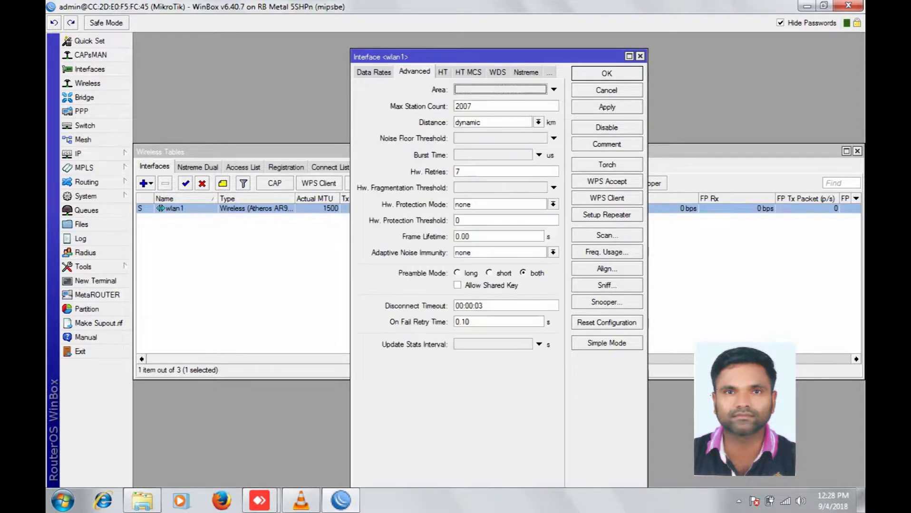
pyautogui.hotkey('ctrl', 'Tab')
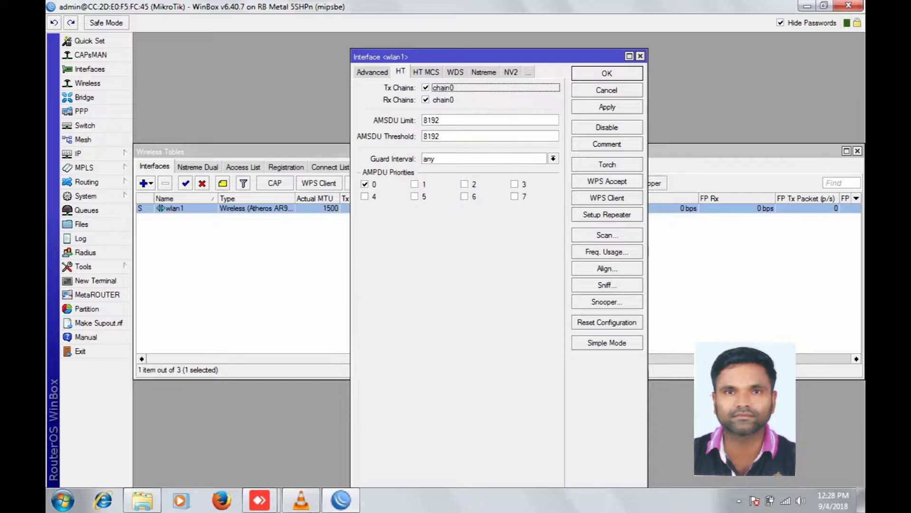
pyautogui.click(415, 184)
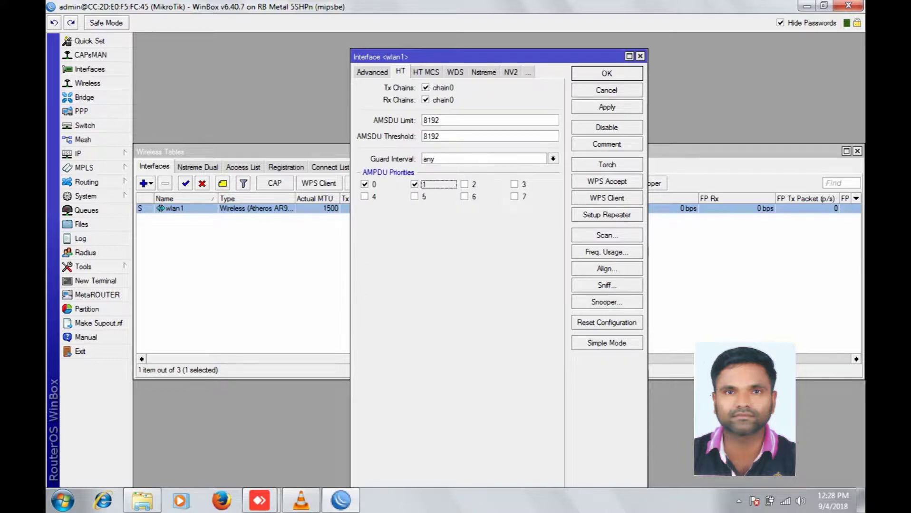
pyautogui.click(464, 184)
pyautogui.click(514, 184)
pyautogui.click(514, 196)
pyautogui.click(464, 196)
pyautogui.click(415, 196)
pyautogui.click(364, 196)
pyautogui.click(607, 107)
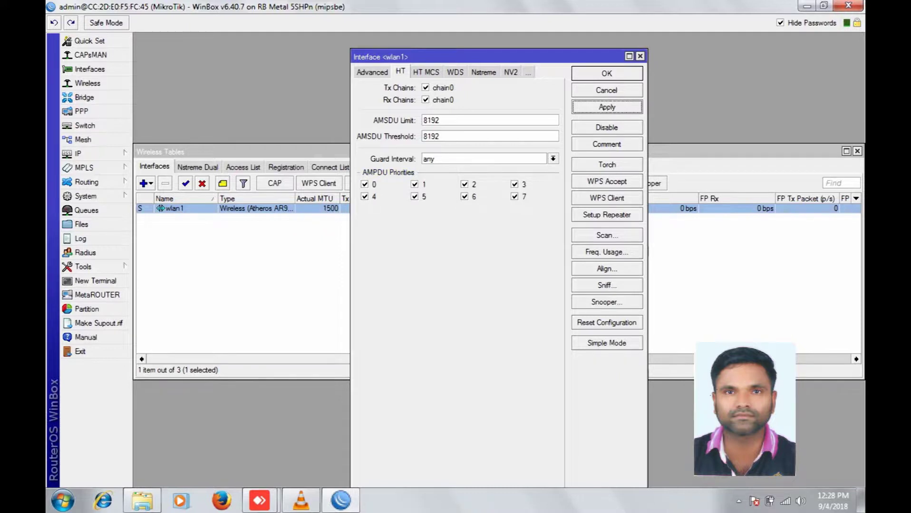
# Review wlan1's WDS, Nstreme, HT and wireless settings, and save and close the interface configuration
pyautogui.click(426, 72)
pyautogui.click(416, 72)
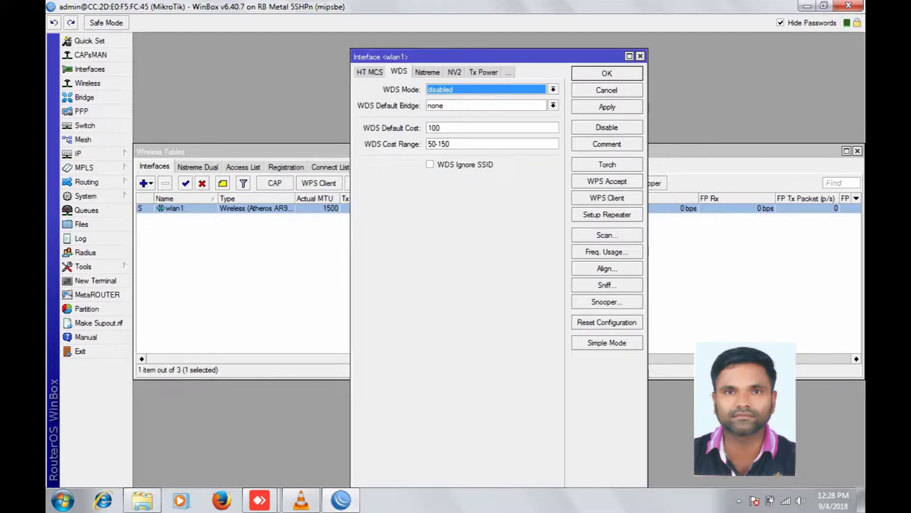
pyautogui.click(427, 72)
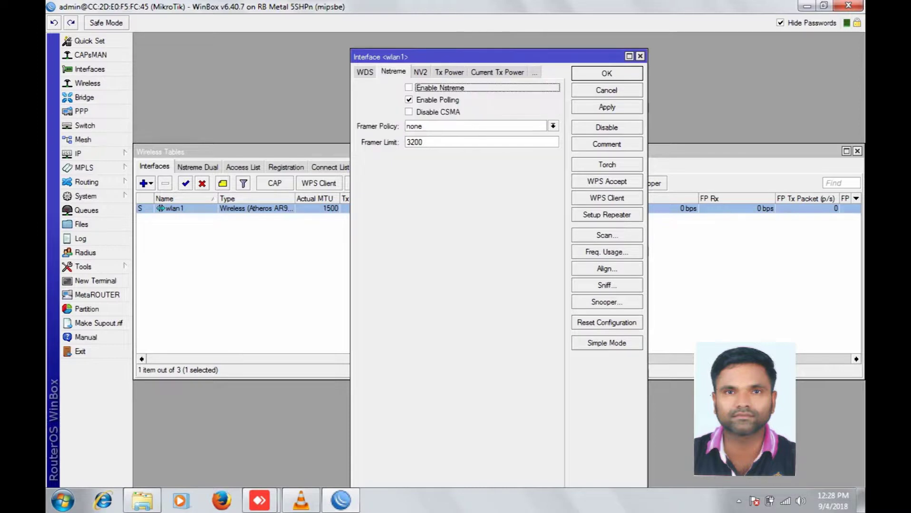
pyautogui.click(534, 72)
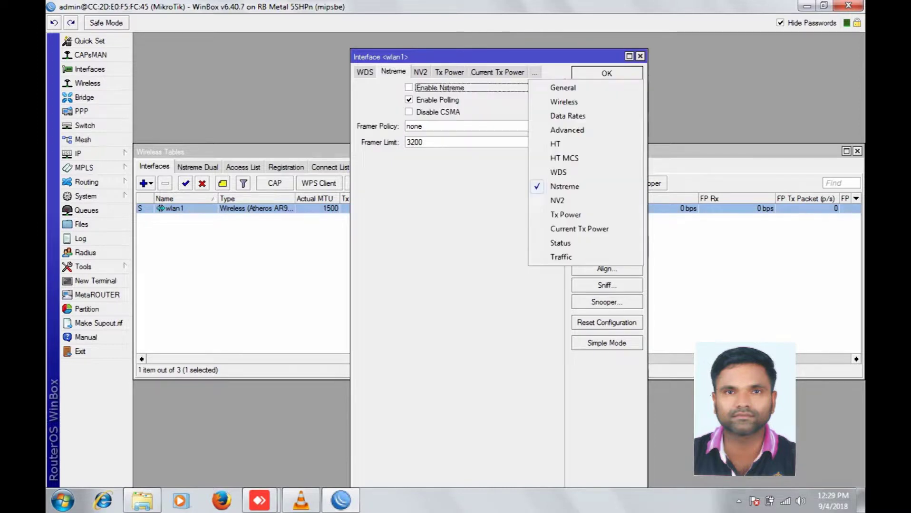
pyautogui.click(561, 144)
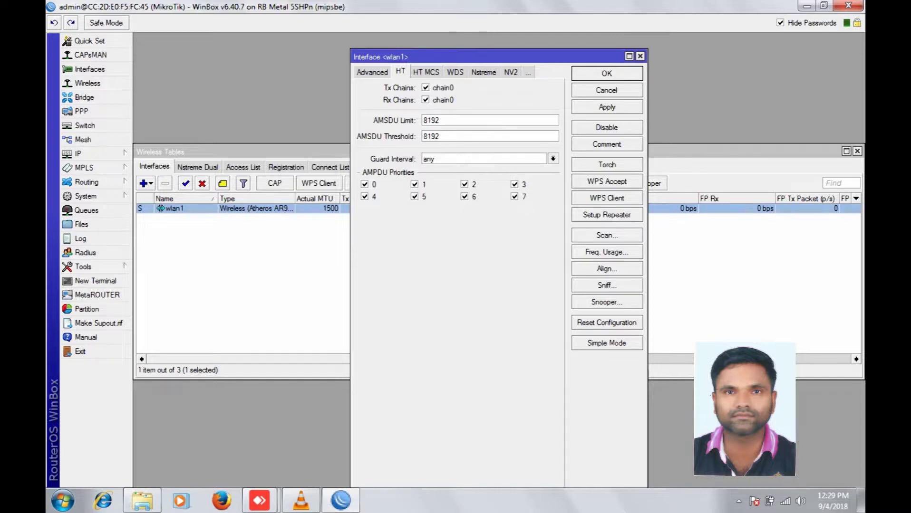
pyautogui.click(528, 72)
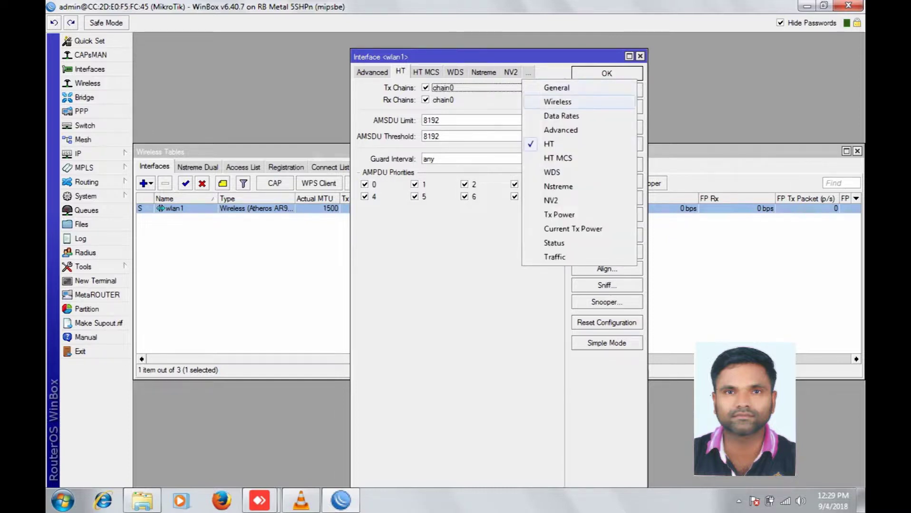
pyautogui.click(557, 102)
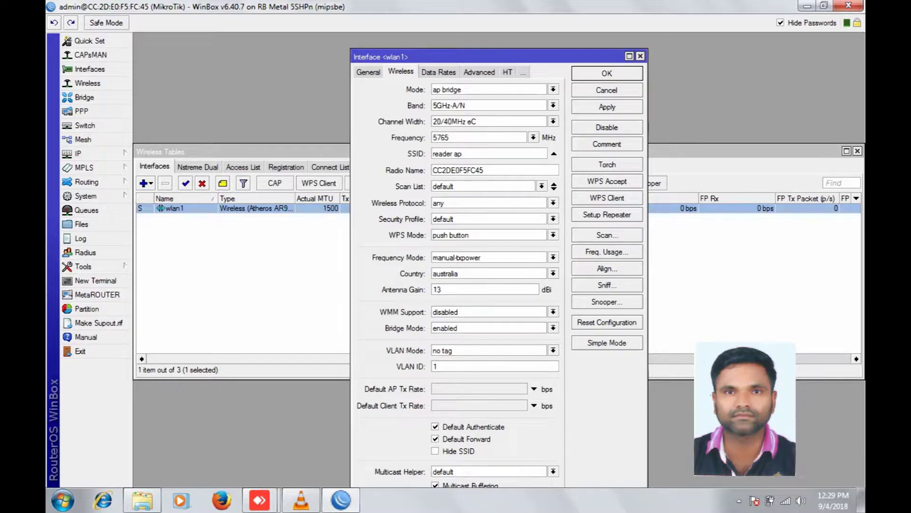
pyautogui.click(609, 109)
pyautogui.click(607, 74)
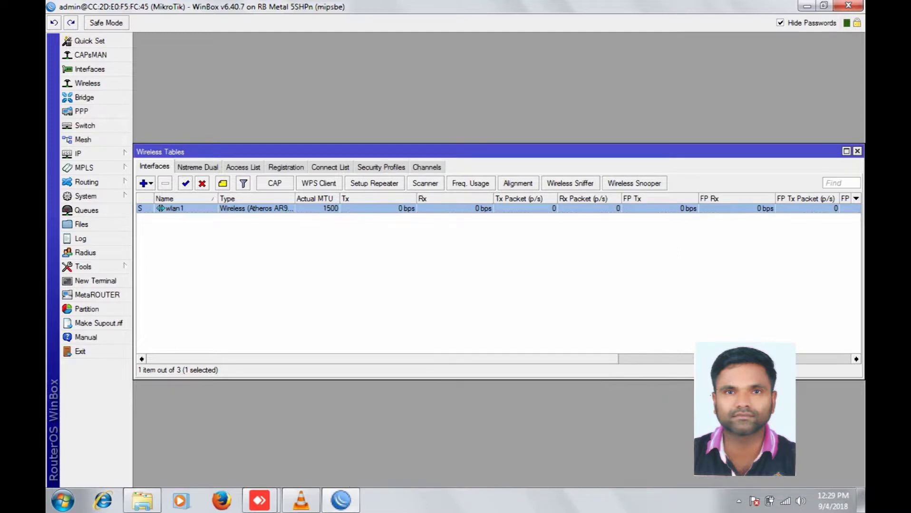
# Check the wireless networks available to the Windows computer
pyautogui.click(785, 502)
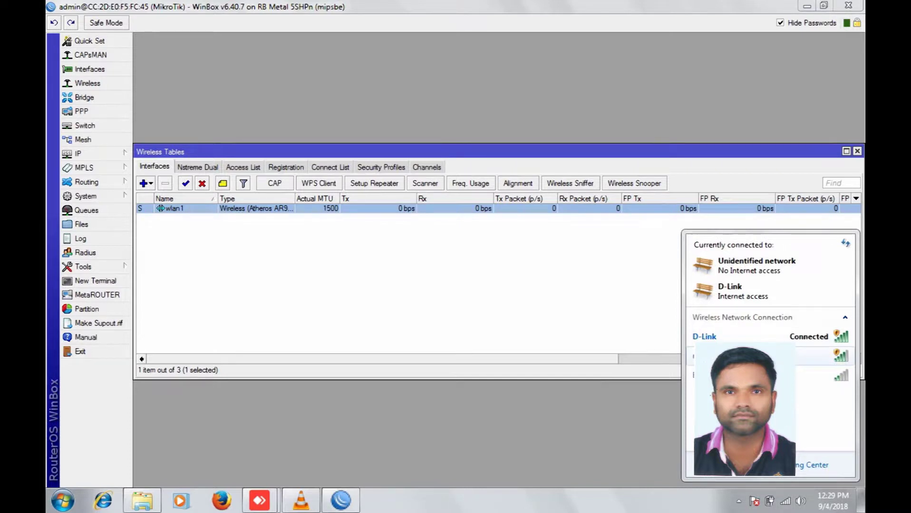
pyautogui.click(614, 418)
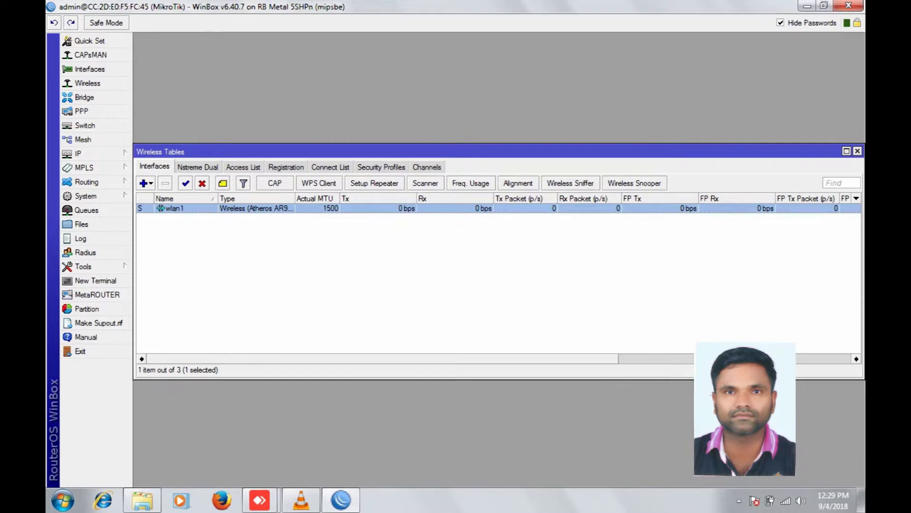
# Set the default wireless security profile to dynamic keys mode with WPA PSK and WPA2 PSK authentication
pyautogui.click(381, 167)
pyautogui.doubleClick(154, 208)
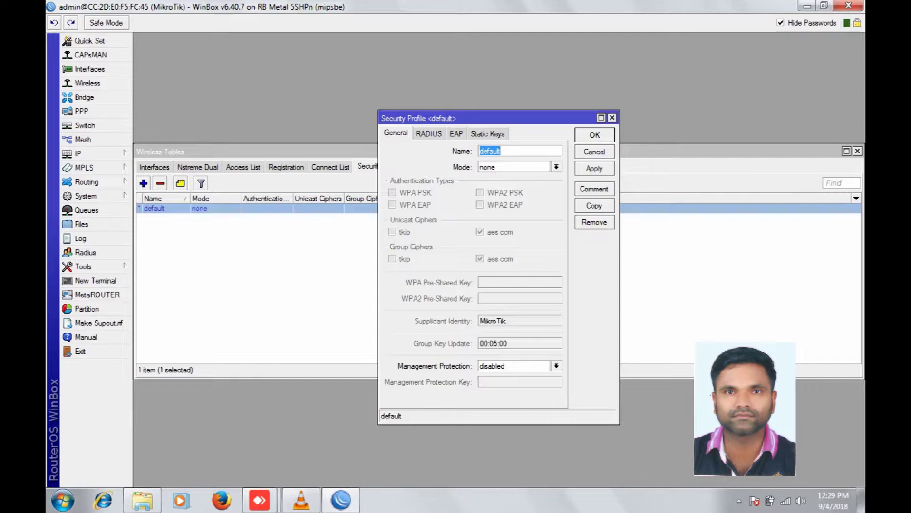
pyautogui.click(557, 167)
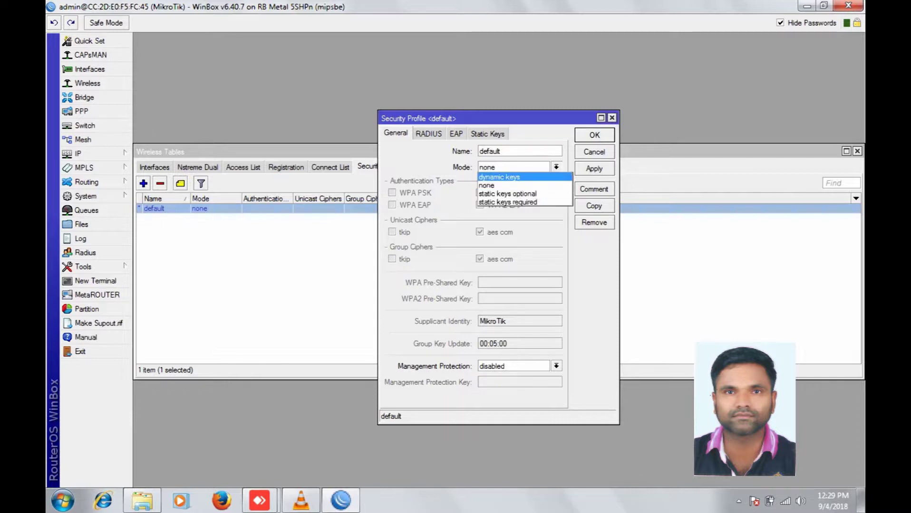
pyautogui.click(500, 177)
pyautogui.click(392, 192)
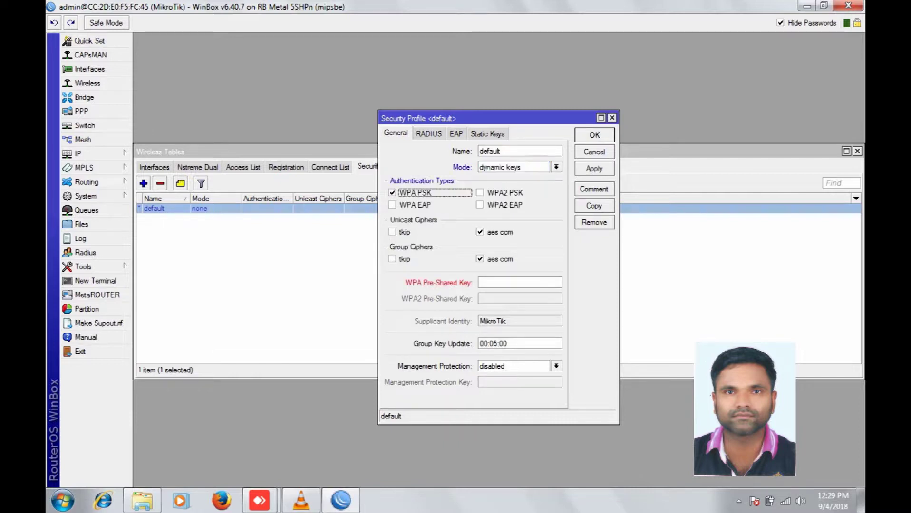
pyautogui.click(480, 192)
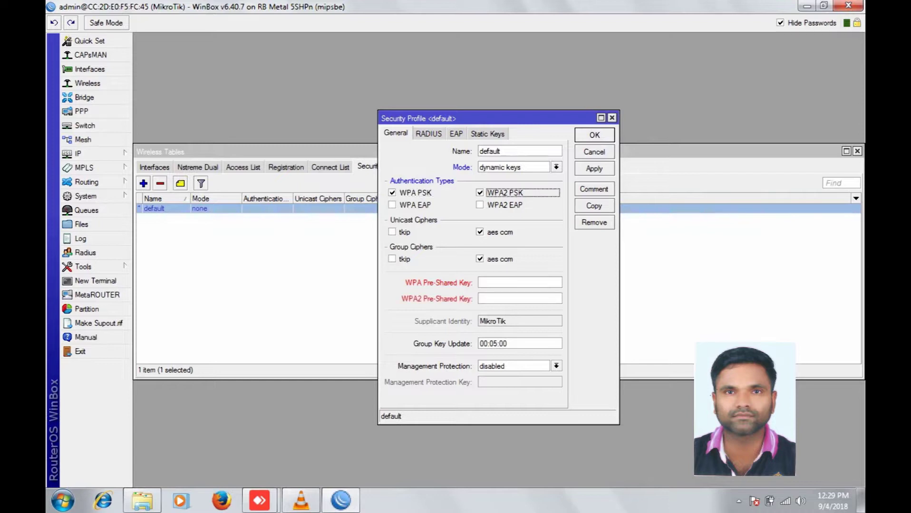
# Enter the WPA and WPA2 pre-shared keys for the default security profile and save the profile
pyautogui.click(504, 283)
pyautogui.write('**********')
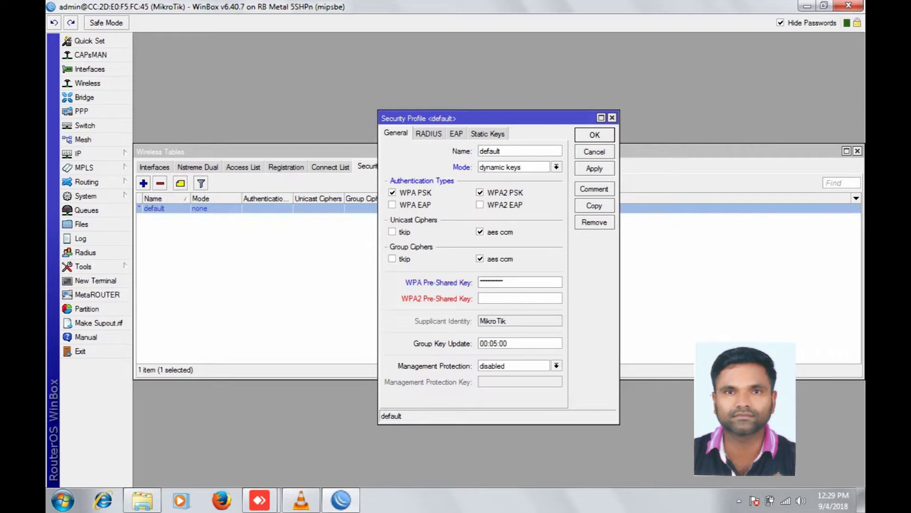
pyautogui.press('Tab')
pyautogui.write('**********')
pyautogui.click(590, 171)
pyautogui.press('Return')
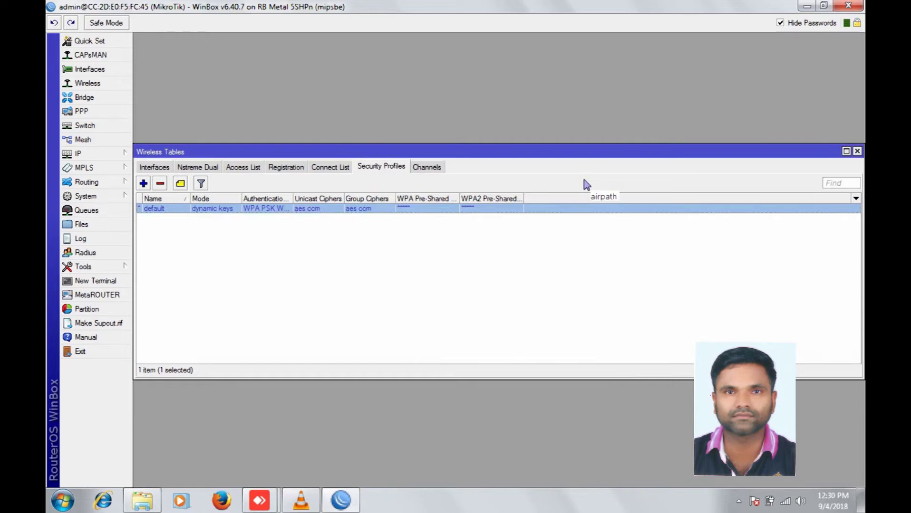
# Reopen wlan1's interface configuration and reapply its wireless settings
pyautogui.click(154, 167)
pyautogui.press('Return')
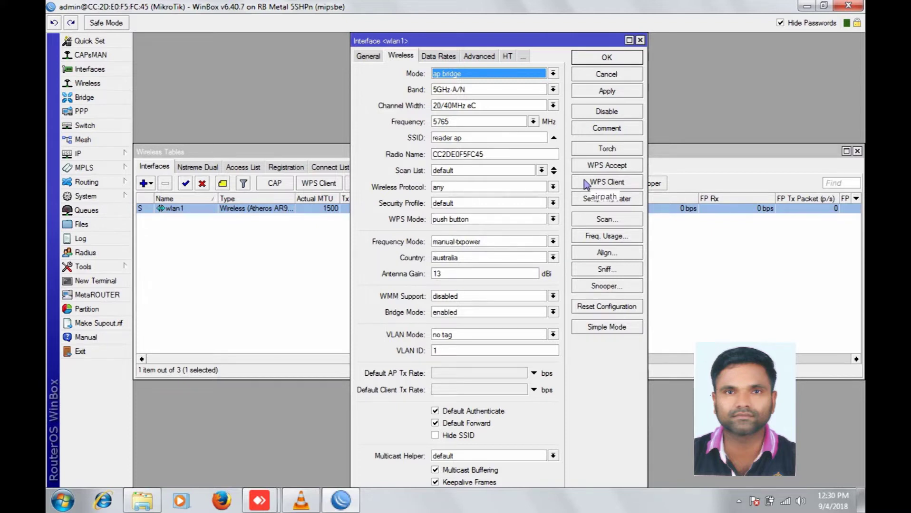
pyautogui.click(606, 90)
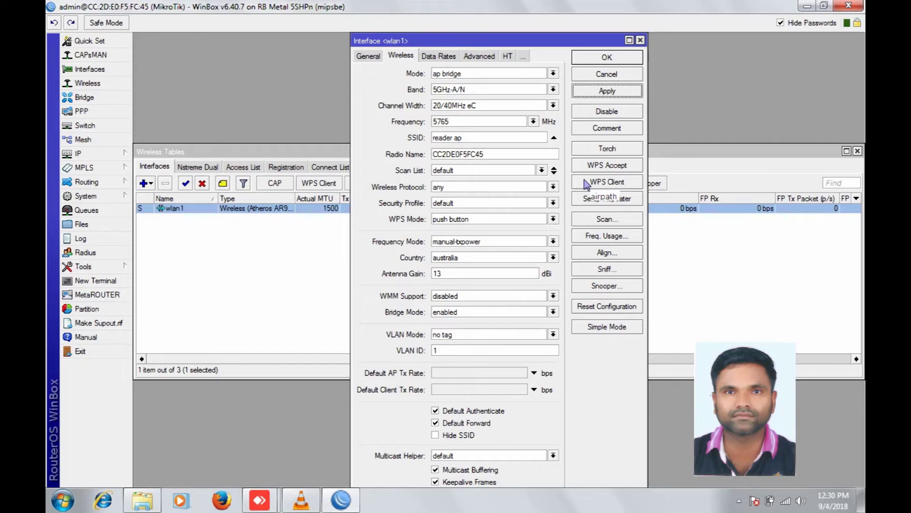